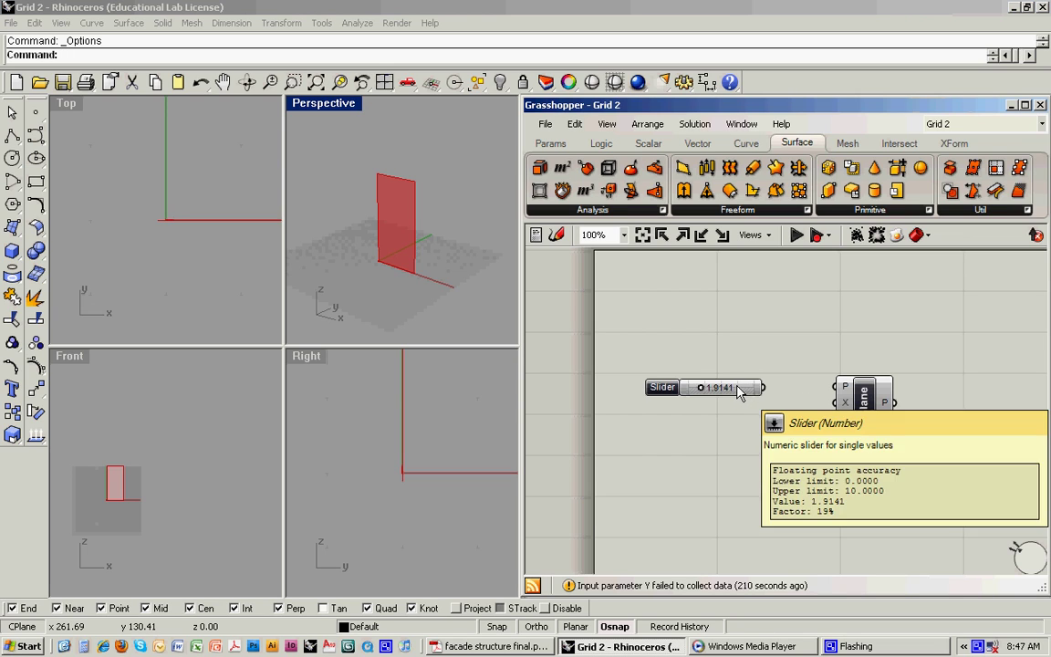
Wire the 1.9141 number slider into the Plane component's X input
{"action": "left_click_drag", "start_coordinate": [739, 391], "coordinate": [736, 404]}
{"action": "left_click", "coordinate": [762, 373]}
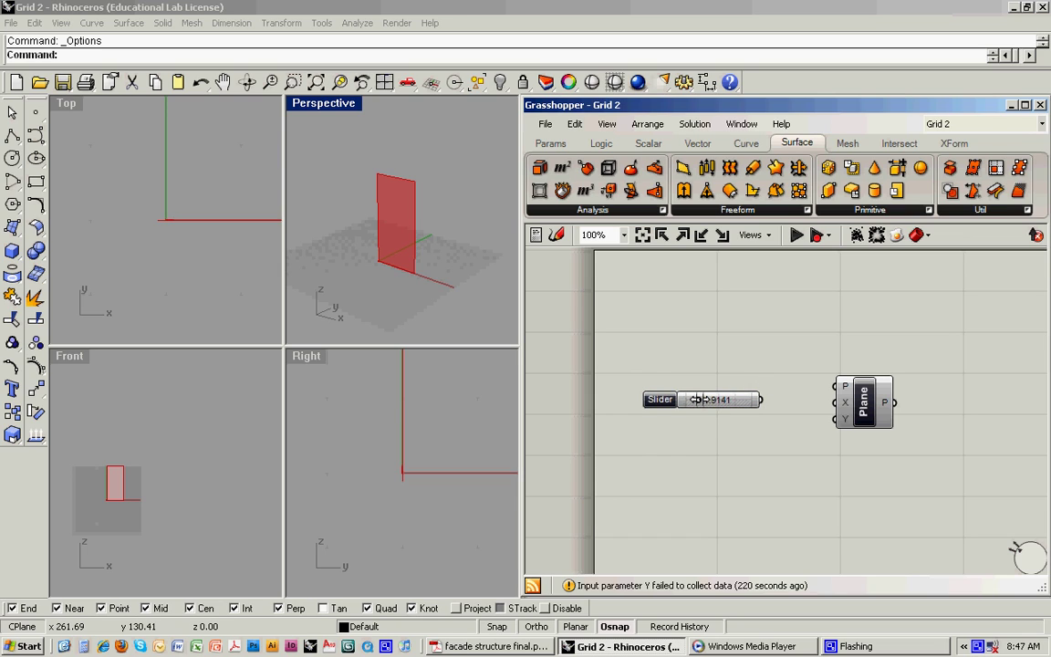
{"action": "mouse_move", "coordinate": [707, 406]}
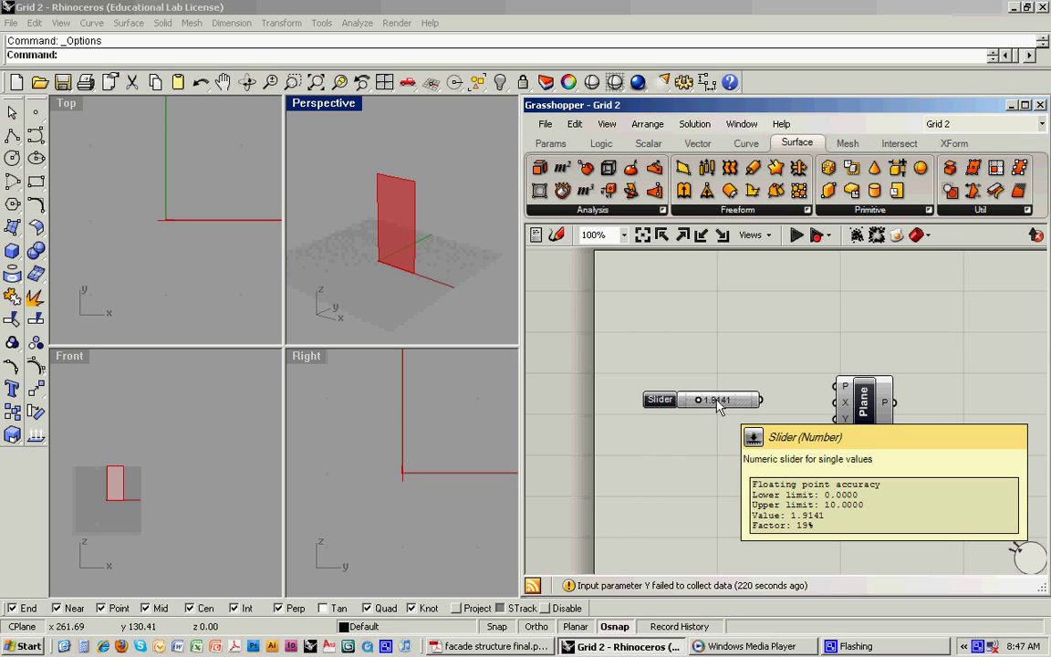
{"action": "left_click_drag", "start_coordinate": [720, 407], "coordinate": [831, 403]}
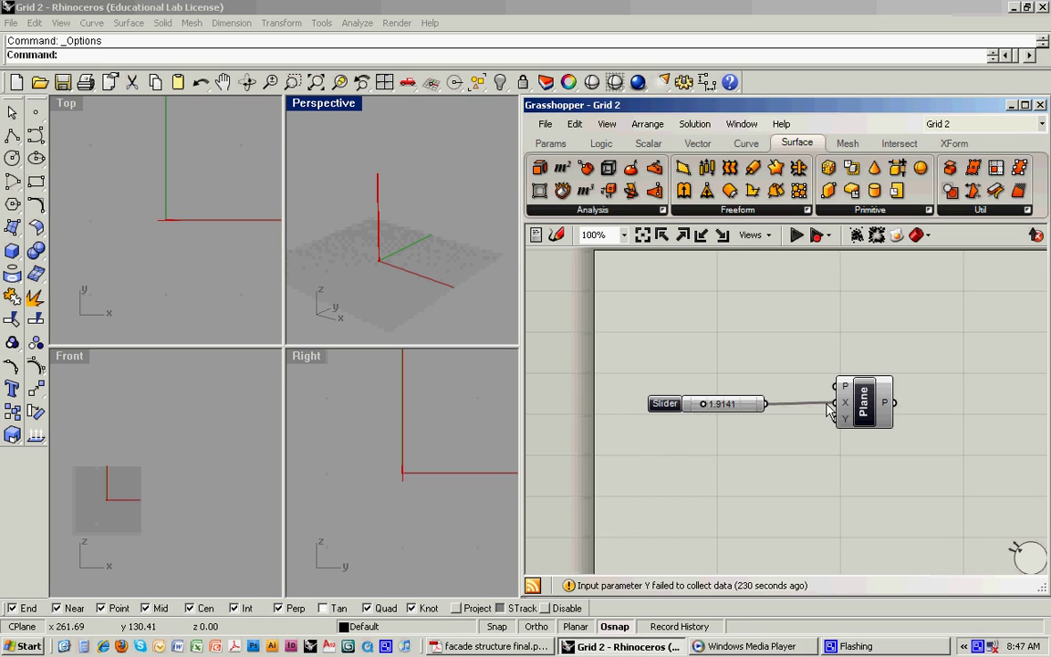
Raise the X slider to 5.9141 and zoom the viewport in on the plane
{"action": "left_click_drag", "start_coordinate": [704, 403], "coordinate": [733, 403]}
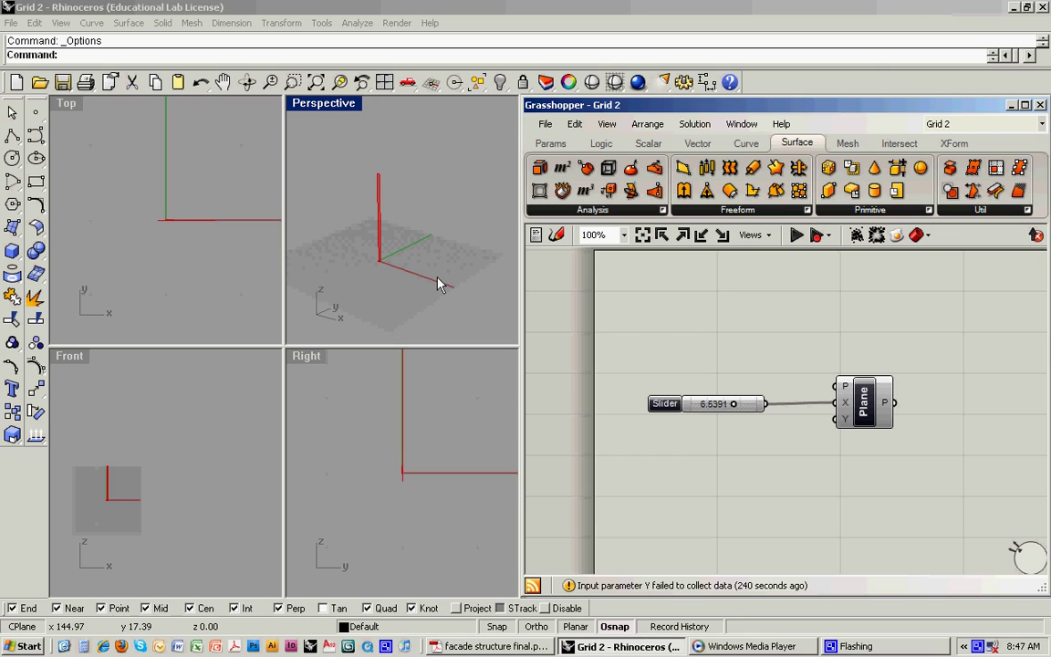
{"action": "left_click", "coordinate": [399, 254]}
{"action": "scroll", "coordinate": [384, 273], "scroll_direction": "up", "scroll_amount": 3}
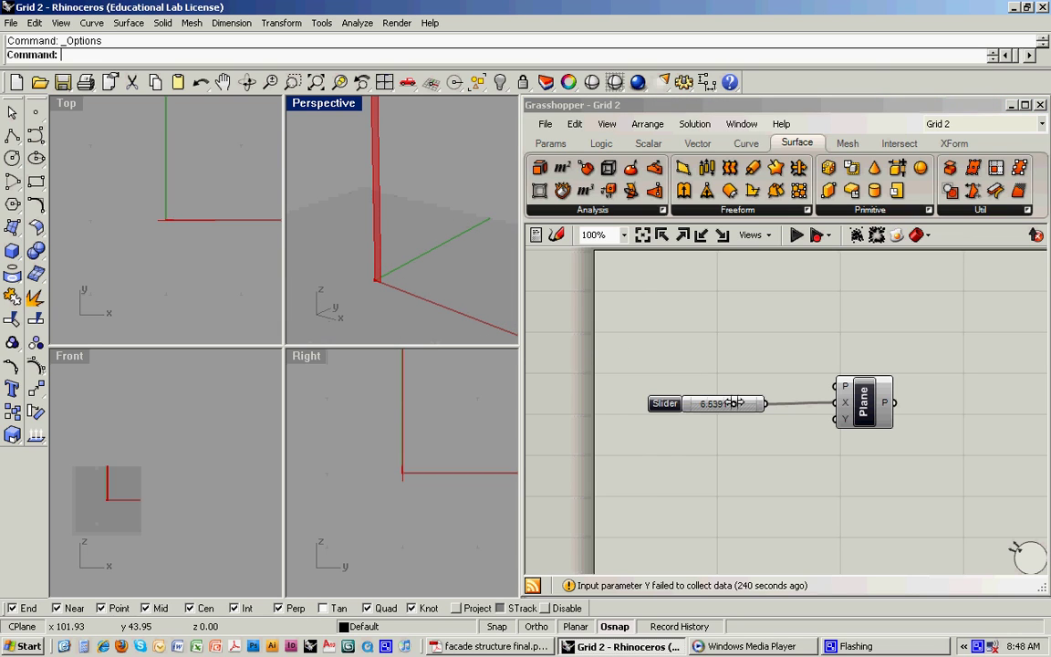
Duplicate the X slider, wire the copy into Plane's Y input and set it to 7.6641
{"action": "left_click", "coordinate": [717, 409]}
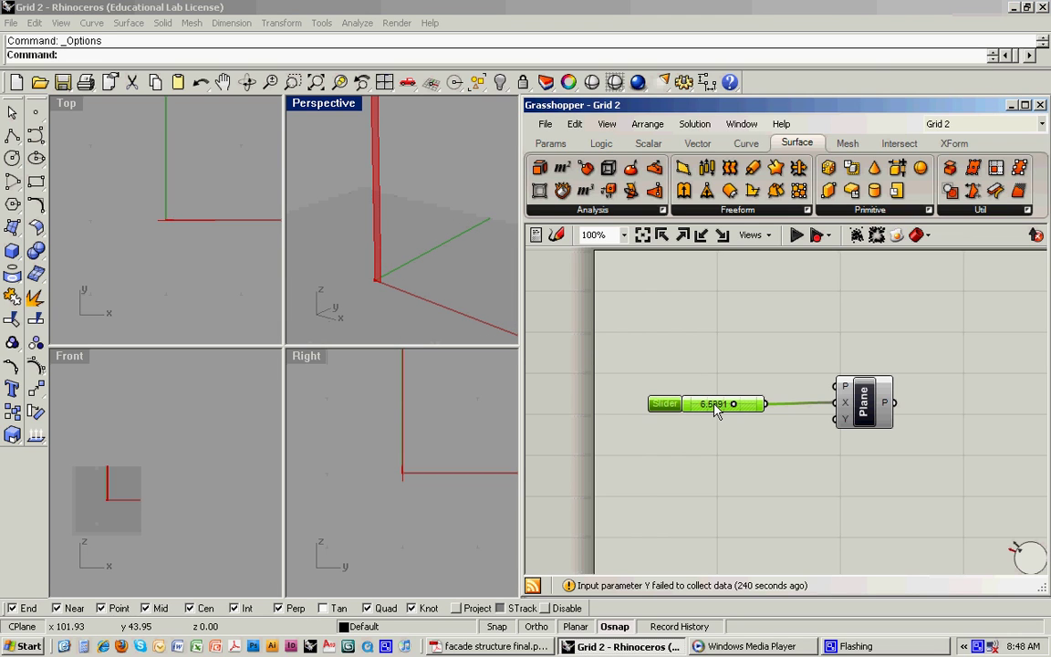
{"action": "key", "text": "ctrl+c"}
{"action": "key", "text": "ctrl+v"}
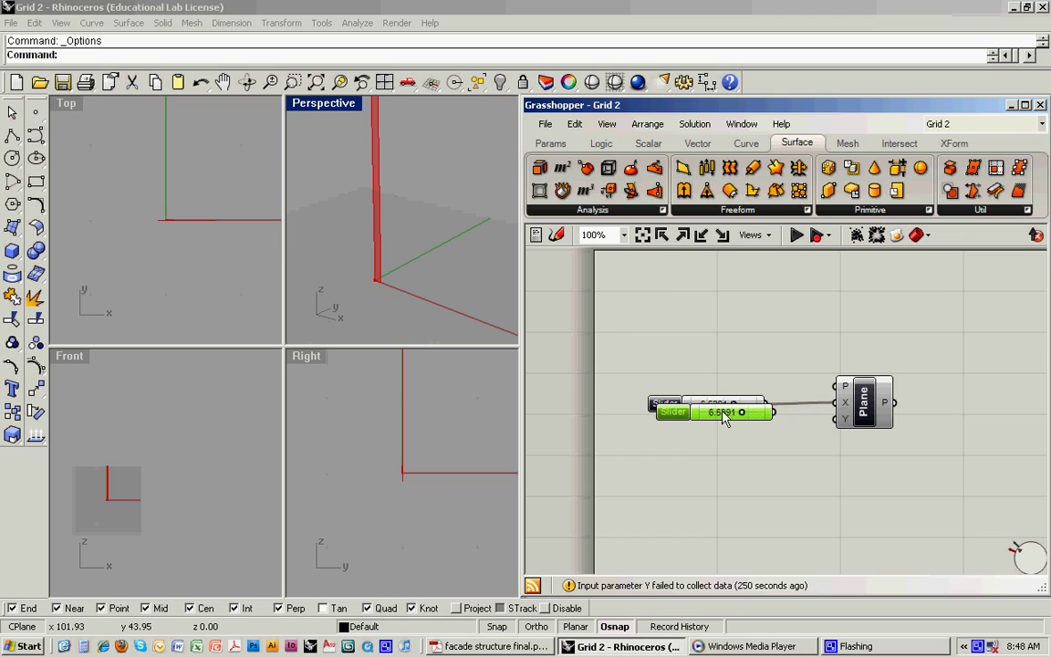
{"action": "left_click_drag", "start_coordinate": [723, 412], "coordinate": [836, 419]}
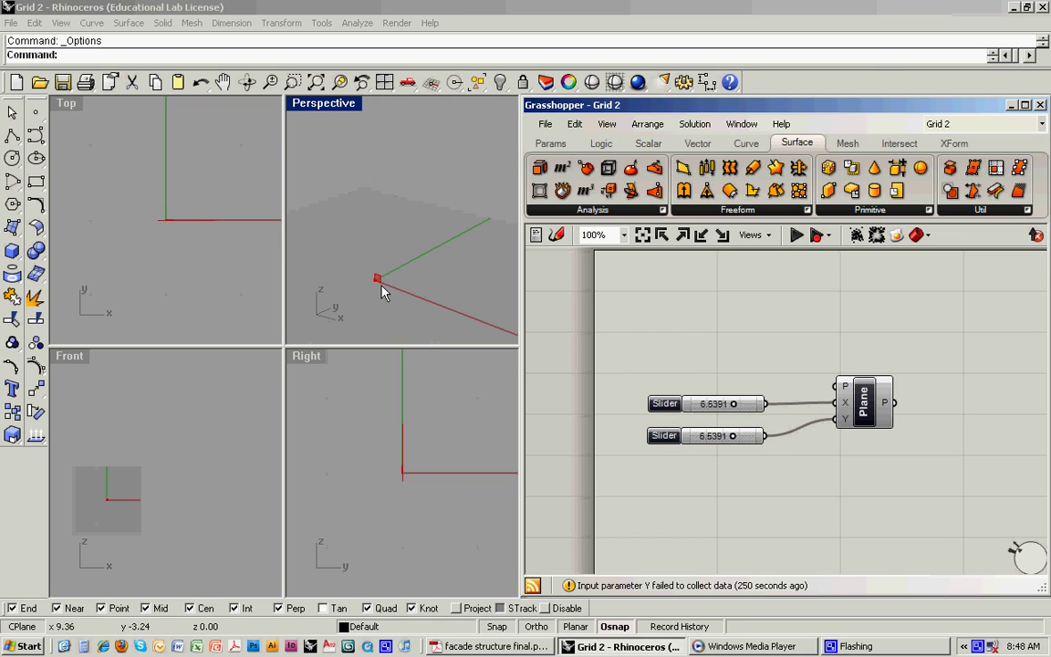
{"action": "scroll", "coordinate": [381, 292], "scroll_direction": "up", "scroll_amount": 5}
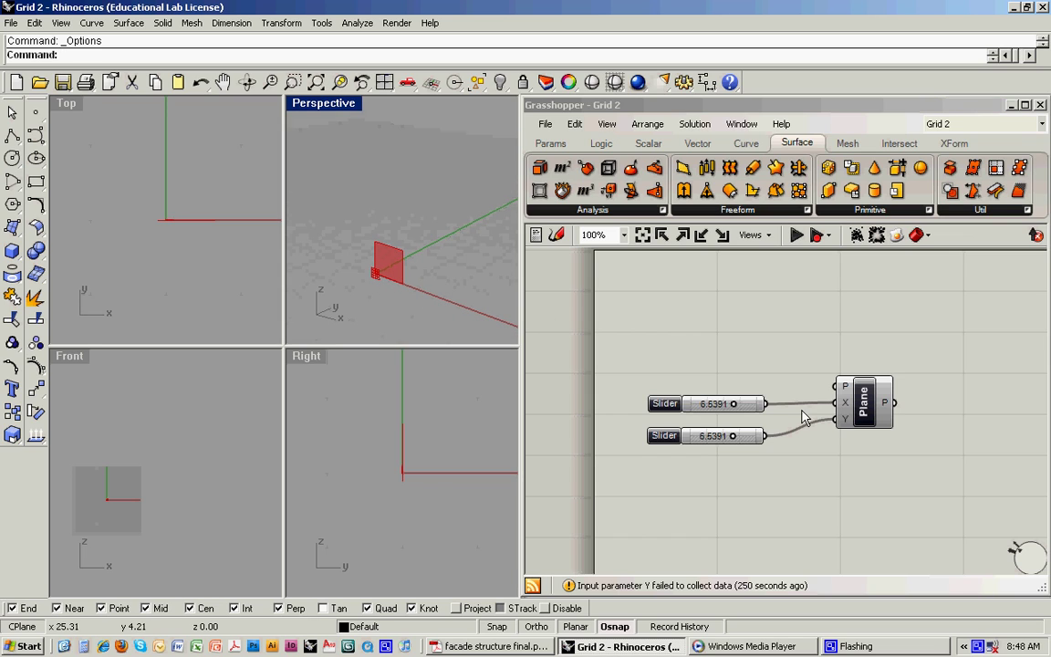
{"action": "mouse_move", "coordinate": [733, 436]}
{"action": "left_mouse_down"}
{"action": "mouse_move", "coordinate": [703, 436]}
{"action": "mouse_move", "coordinate": [747, 436]}
{"action": "mouse_move", "coordinate": [747, 403]}
{"action": "mouse_move", "coordinate": [769, 404]}
{"action": "mouse_move", "coordinate": [728, 403]}
{"action": "mouse_move", "coordinate": [728, 437]}
{"action": "mouse_move", "coordinate": [712, 436]}
{"action": "mouse_move", "coordinate": [741, 436]}
{"action": "left_mouse_up"}
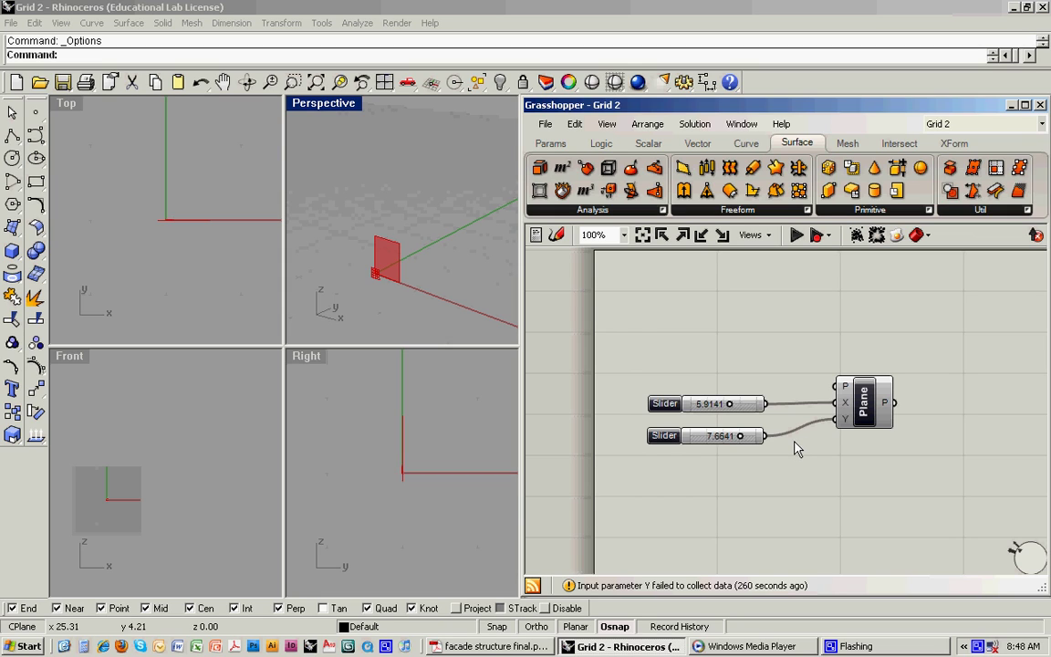
Change both the X and Y sliders to the Integers slider type
{"action": "right_click", "coordinate": [747, 413]}
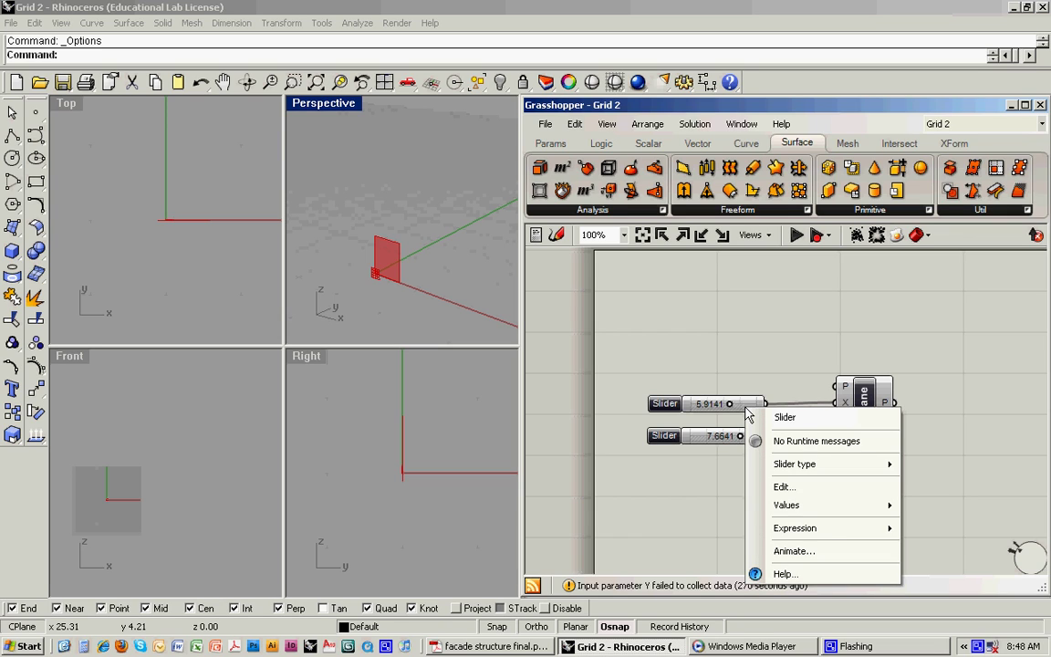
{"action": "mouse_move", "coordinate": [794, 465]}
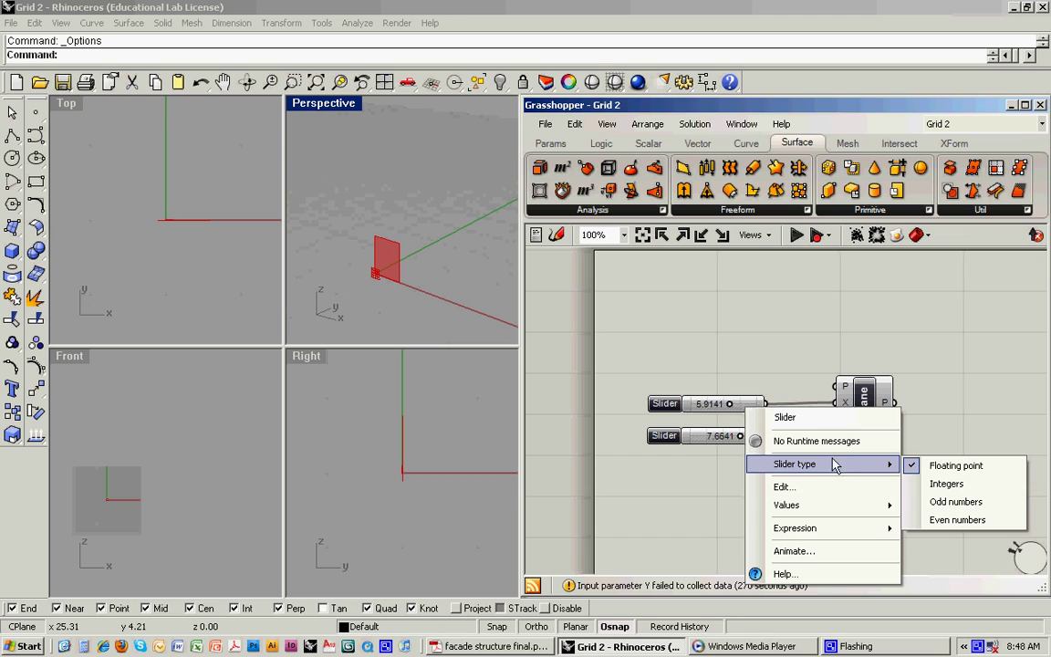
{"action": "left_click", "coordinate": [940, 484]}
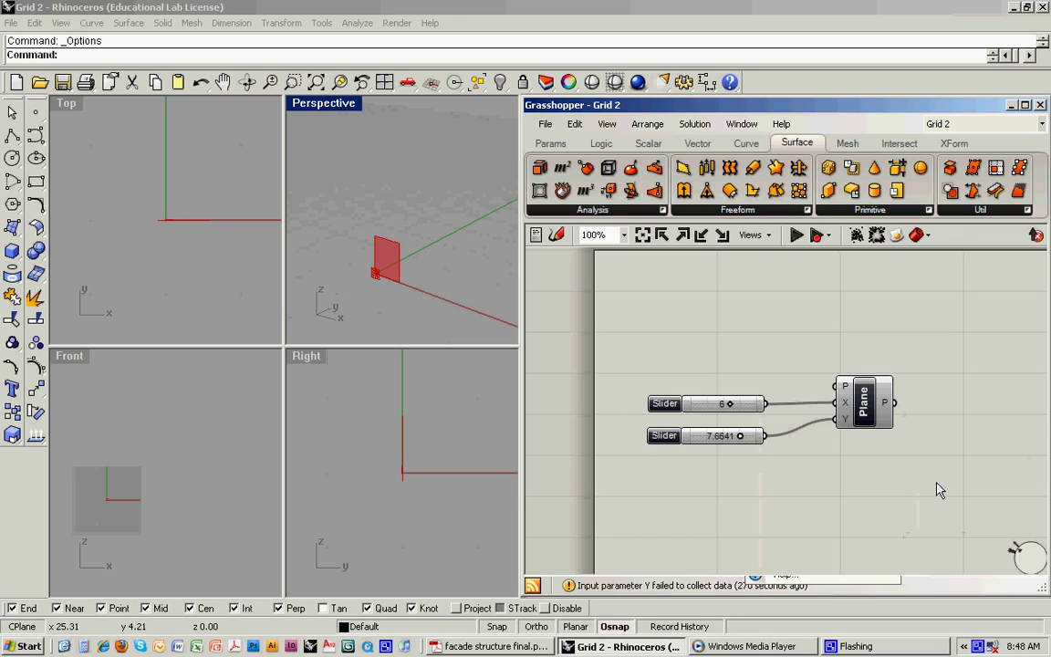
{"action": "right_click", "coordinate": [729, 437]}
{"action": "mouse_move", "coordinate": [839, 500]}
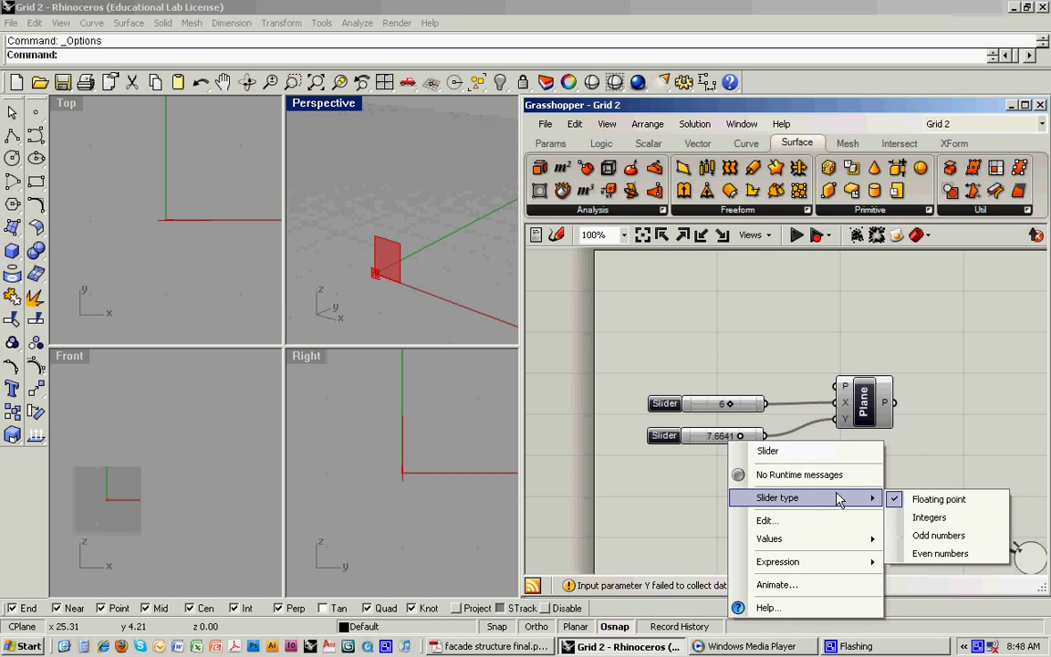
{"action": "left_click", "coordinate": [940, 518]}
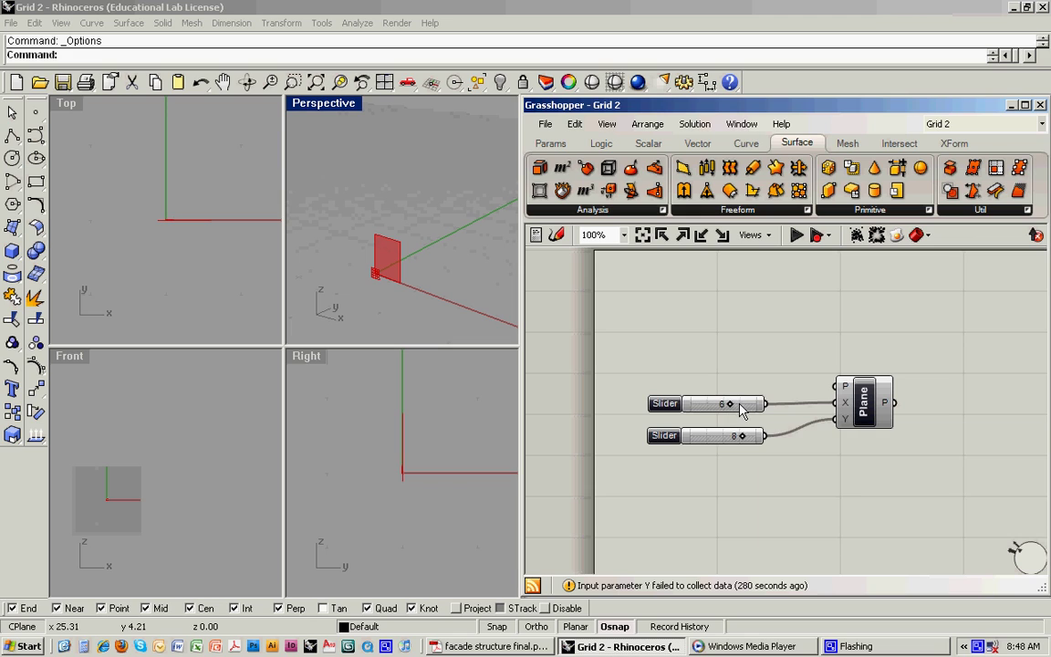
Set the upper limit of both sliders to 100 and commit the changes
{"action": "right_click", "coordinate": [741, 408]}
{"action": "mouse_move", "coordinate": [858, 461]}
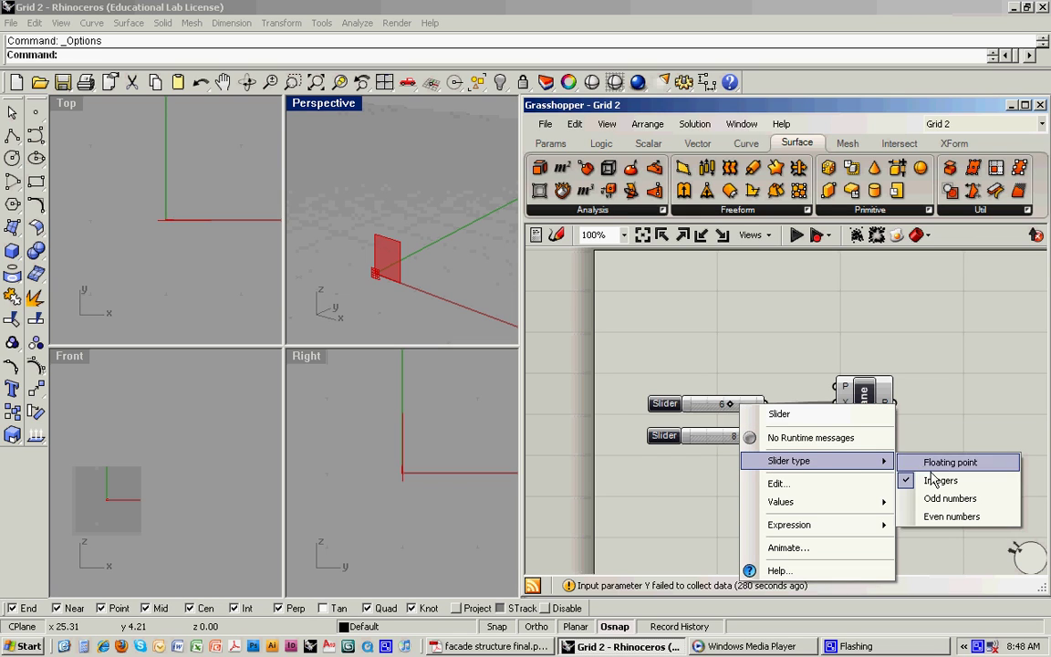
{"action": "mouse_move", "coordinate": [826, 504]}
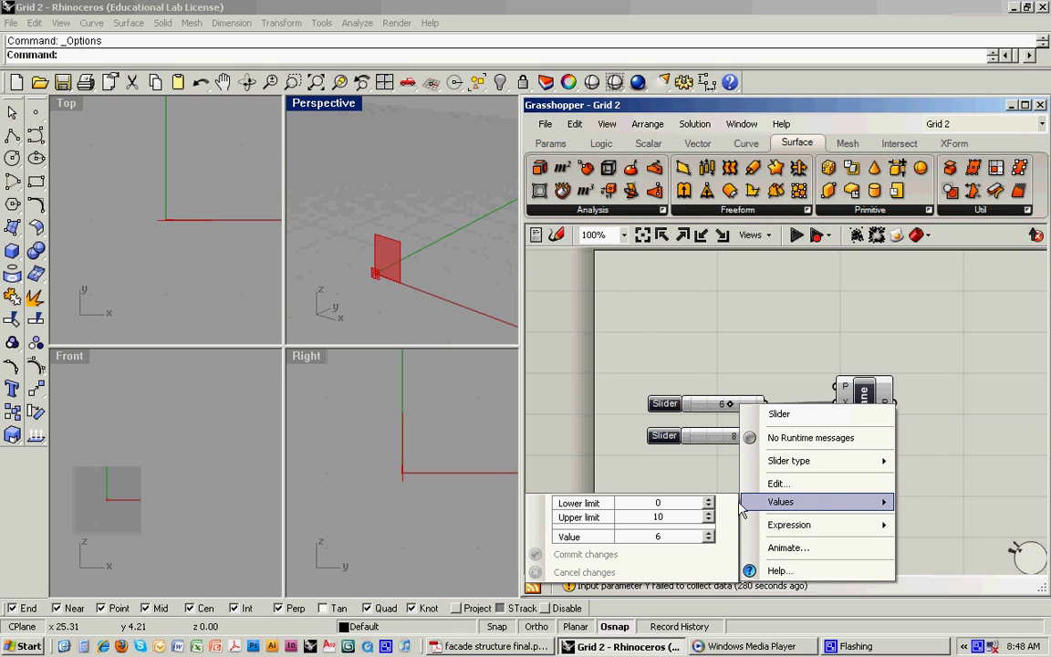
{"action": "double_click", "coordinate": [646, 516]}
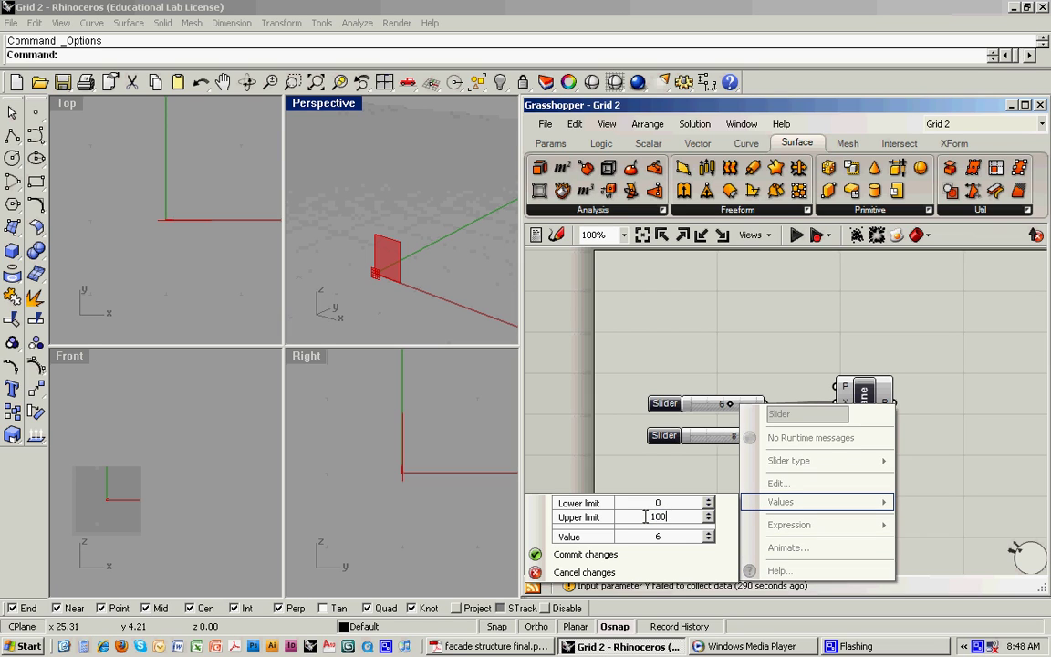
{"action": "left_click", "coordinate": [547, 554]}
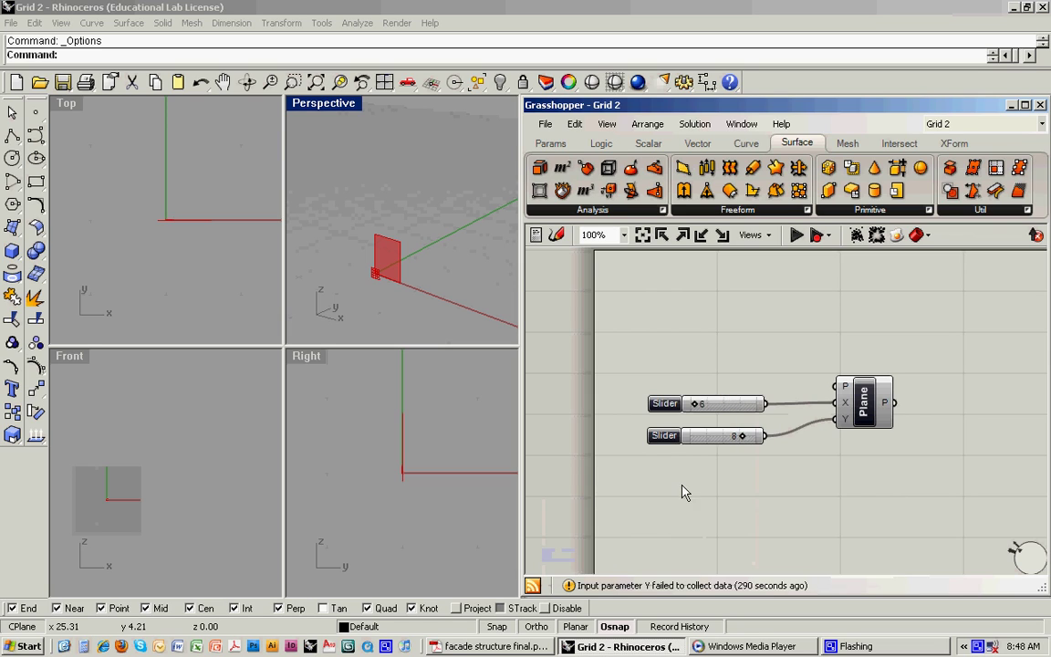
{"action": "right_click", "coordinate": [720, 436]}
{"action": "mouse_move", "coordinate": [757, 532]}
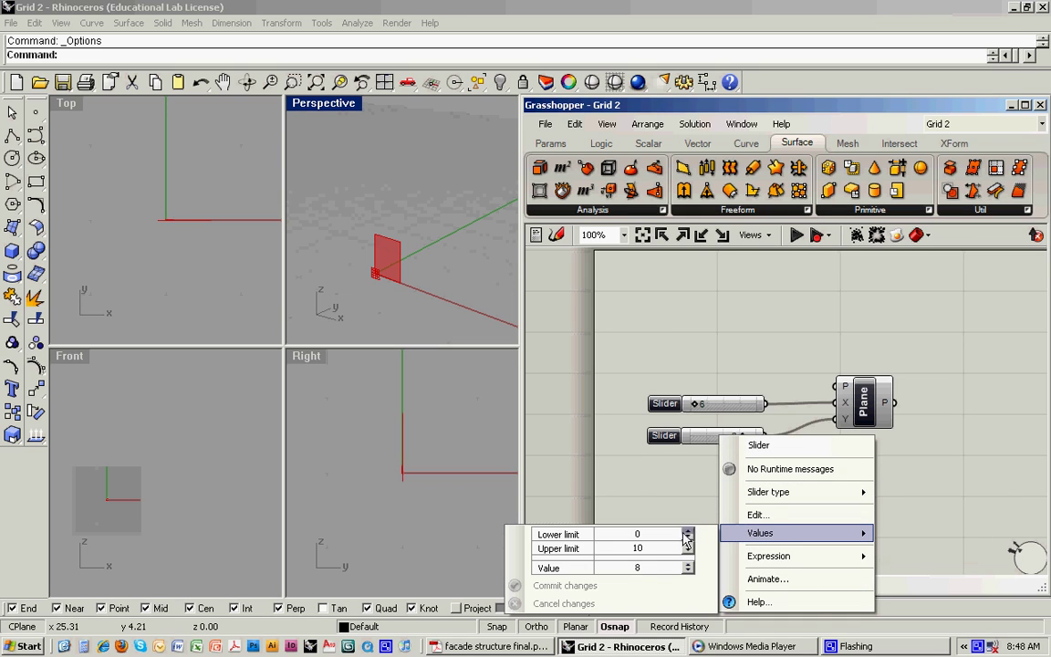
{"action": "double_click", "coordinate": [637, 547]}
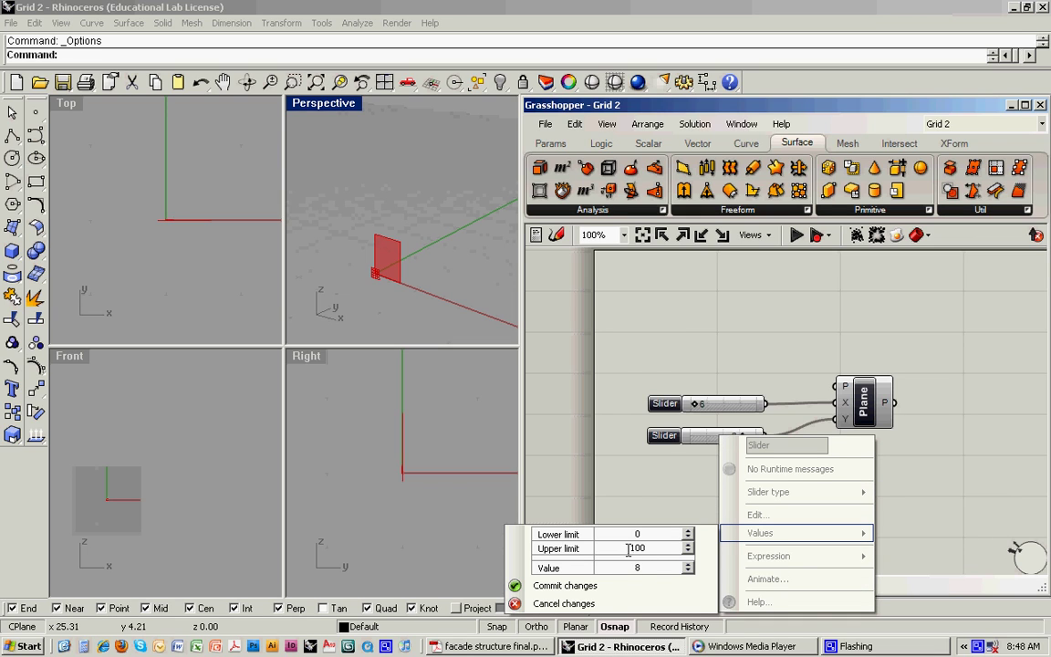
{"action": "left_click", "coordinate": [538, 584]}
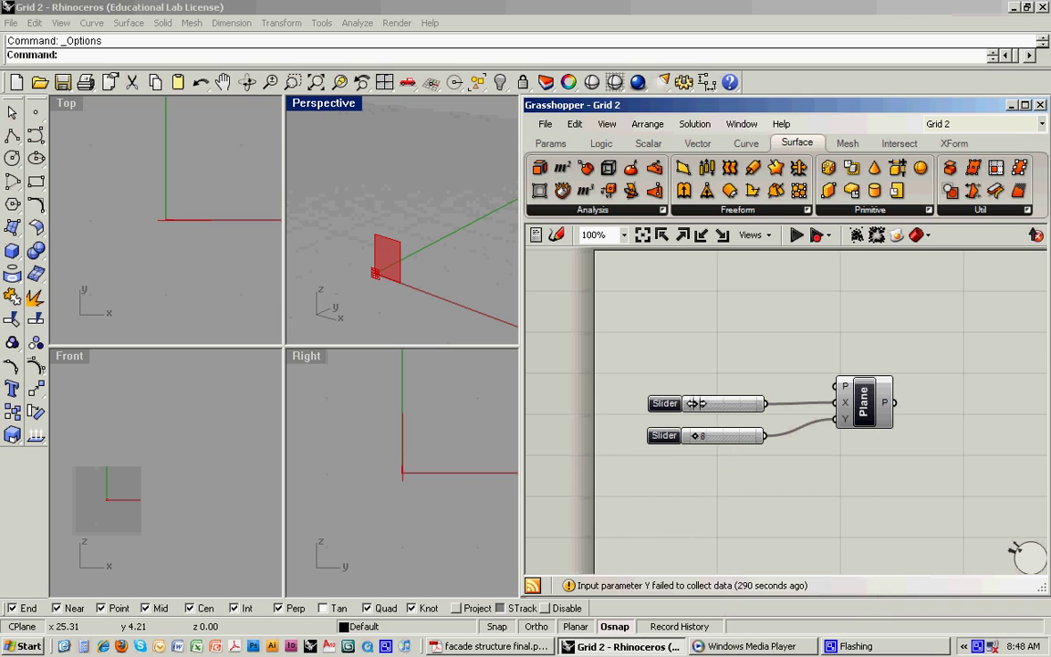
Maximize the Perspective view and hide its grid lines, grid axes and world axes icon
{"action": "left_click_drag", "start_coordinate": [693, 402], "coordinate": [705, 402]}
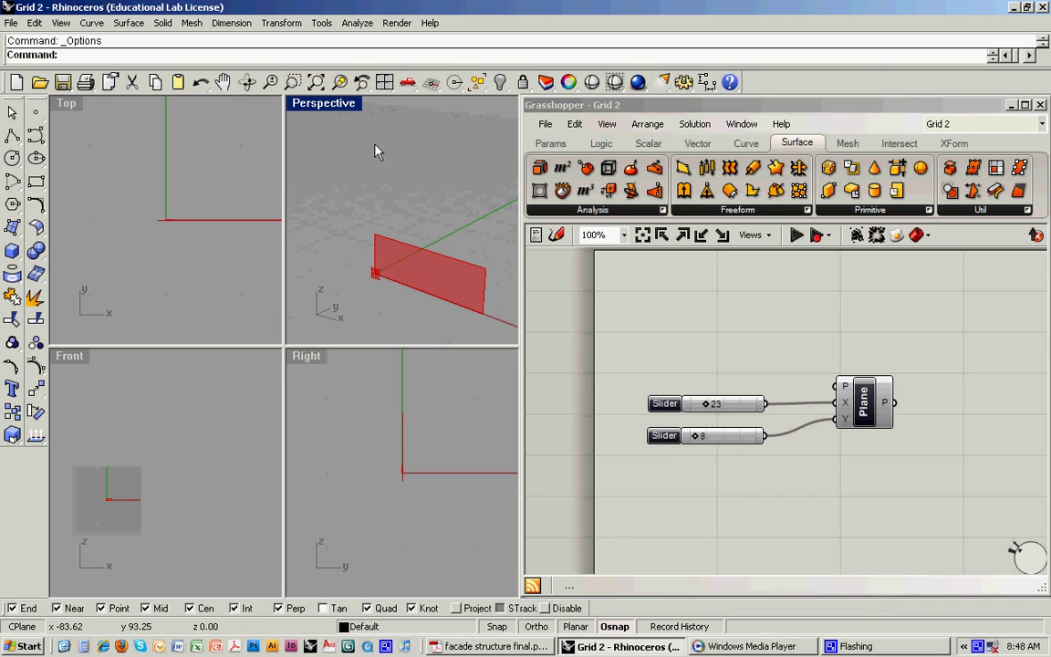
{"action": "double_click", "coordinate": [324, 103]}
{"action": "scroll", "coordinate": [342, 290], "scroll_direction": "down", "scroll_amount": 3}
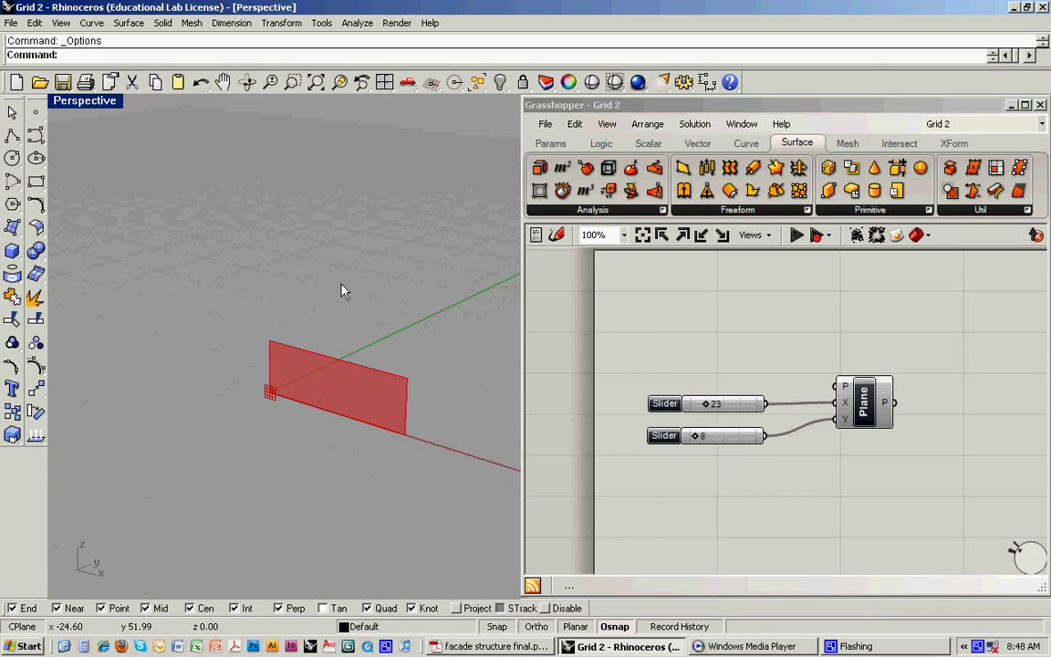
{"action": "scroll", "coordinate": [342, 290], "scroll_direction": "down", "scroll_amount": 3}
{"action": "left_click", "coordinate": [321, 22]}
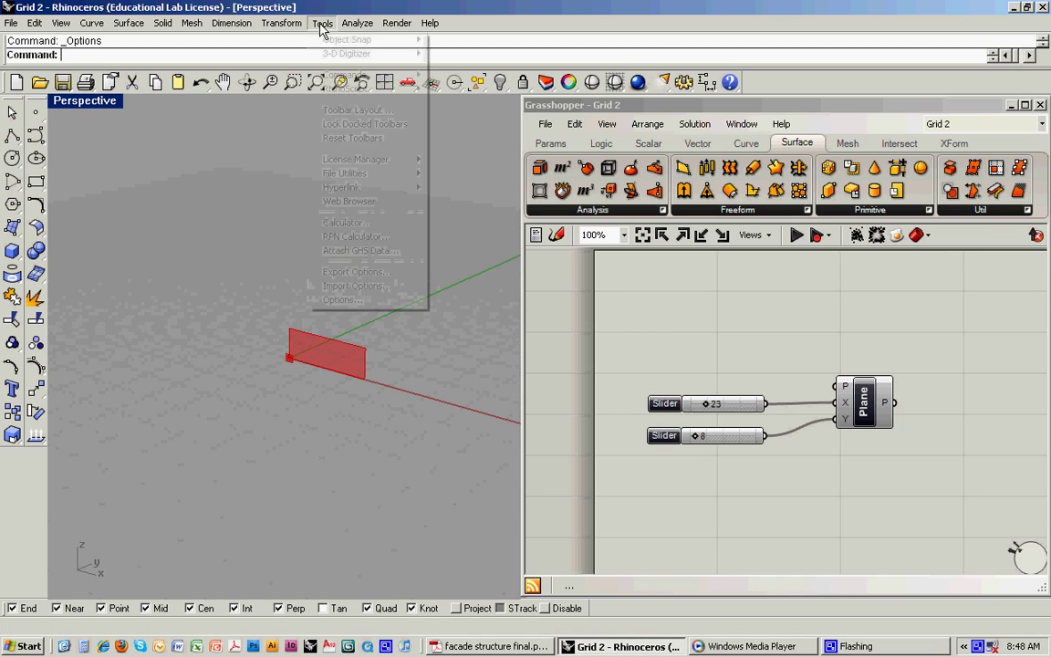
{"action": "left_click", "coordinate": [340, 299]}
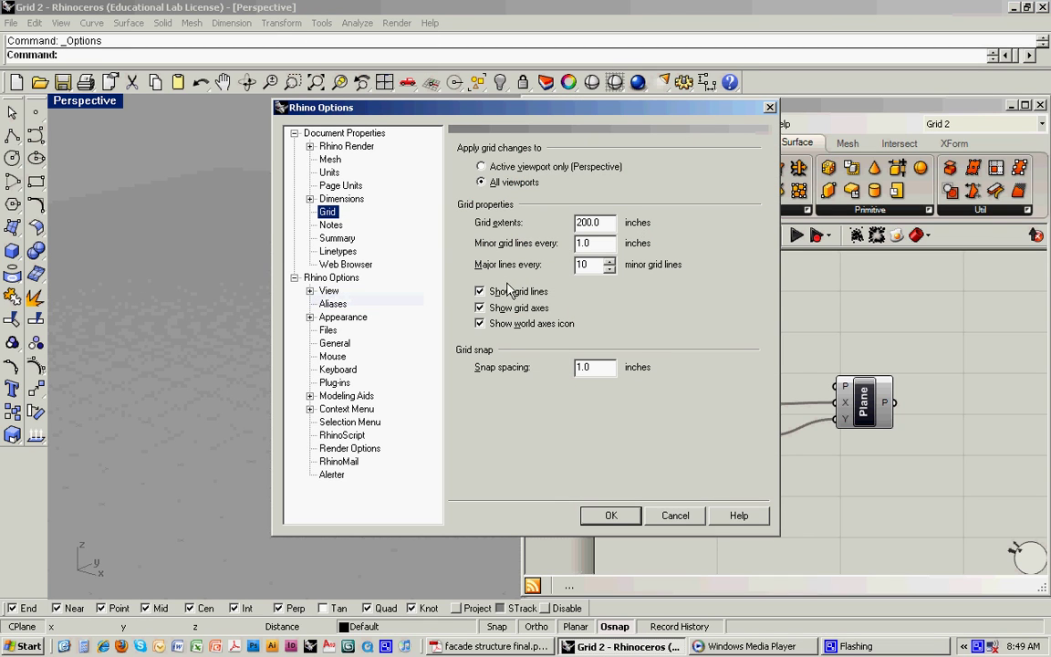
{"action": "left_click", "coordinate": [480, 292]}
{"action": "left_click", "coordinate": [480, 308]}
{"action": "left_click", "coordinate": [480, 323]}
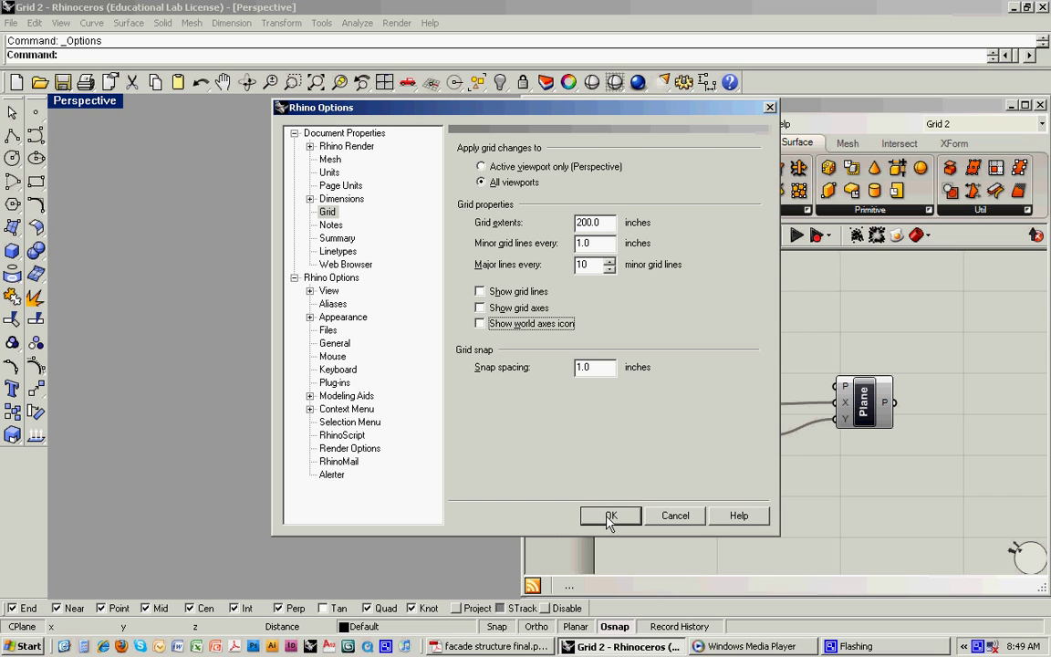
Switch the Perspective view to Rendered and set the sliders to 34 and 37
{"action": "left_click", "coordinate": [610, 516]}
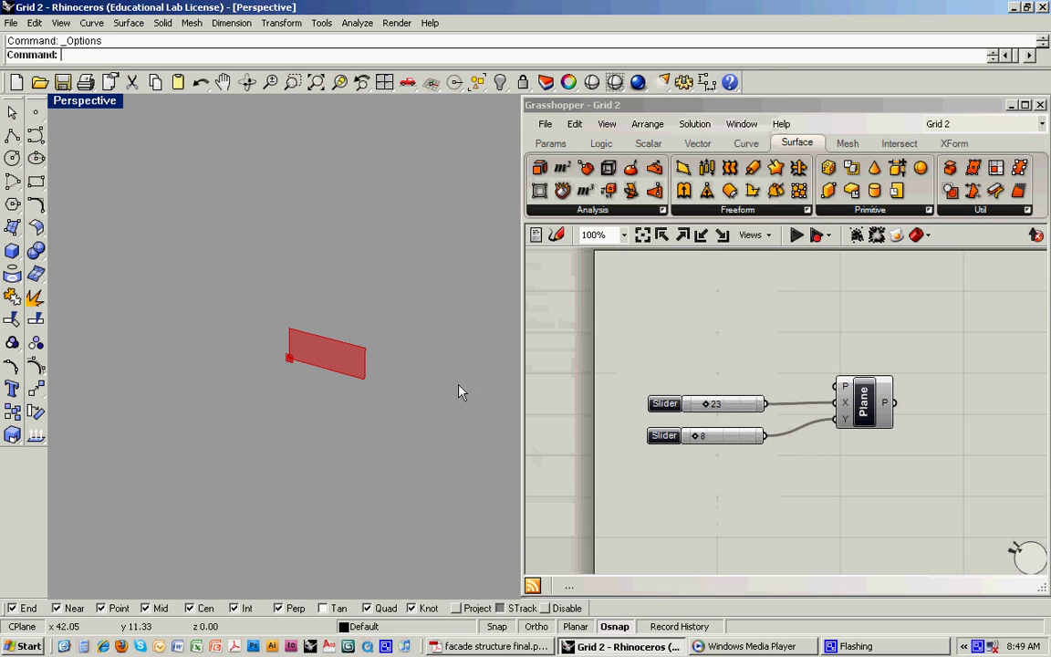
{"action": "left_click", "coordinate": [96, 101]}
{"action": "left_click", "coordinate": [126, 182]}
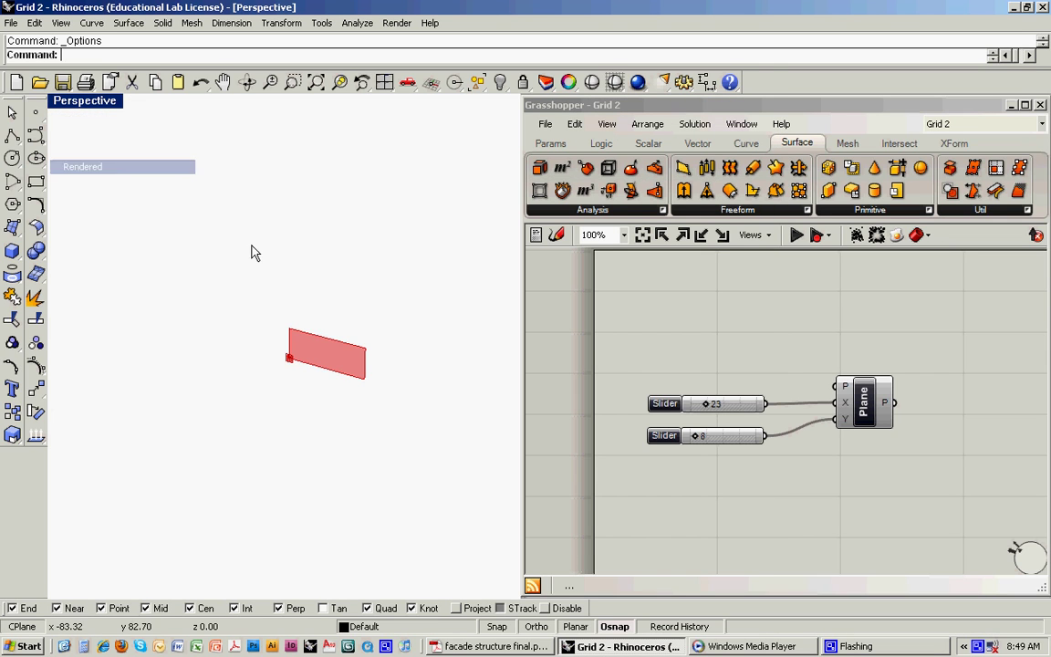
{"action": "left_click_drag", "start_coordinate": [695, 435], "coordinate": [717, 435]}
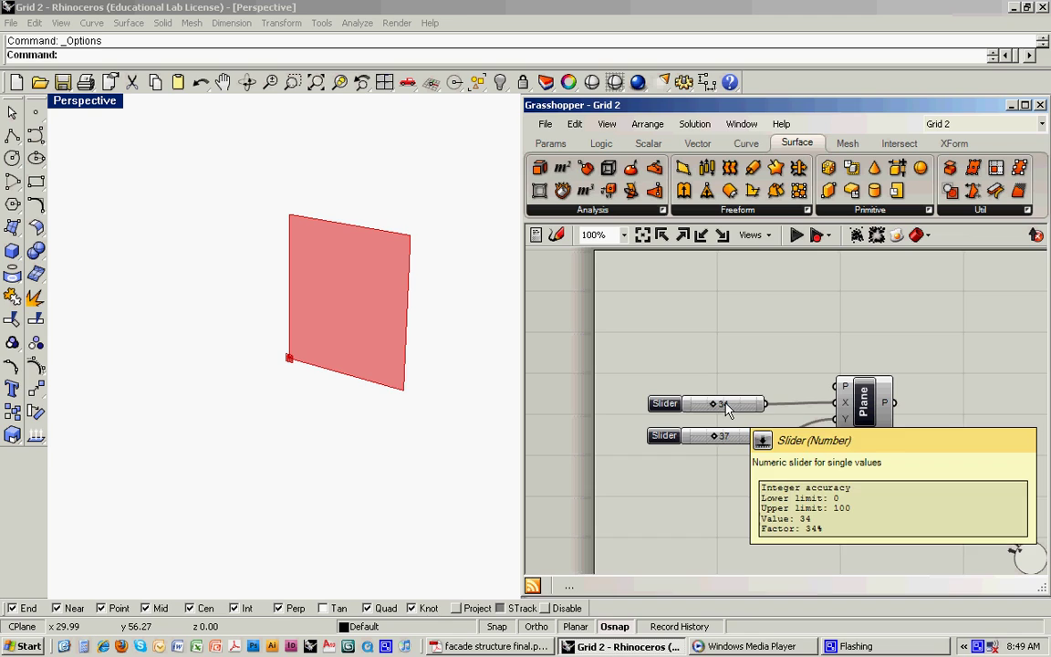
Disconnect both sliders from the Plane's X and Y inputs
{"action": "right_click", "coordinate": [845, 410]}
{"action": "mouse_move", "coordinate": [883, 480]}
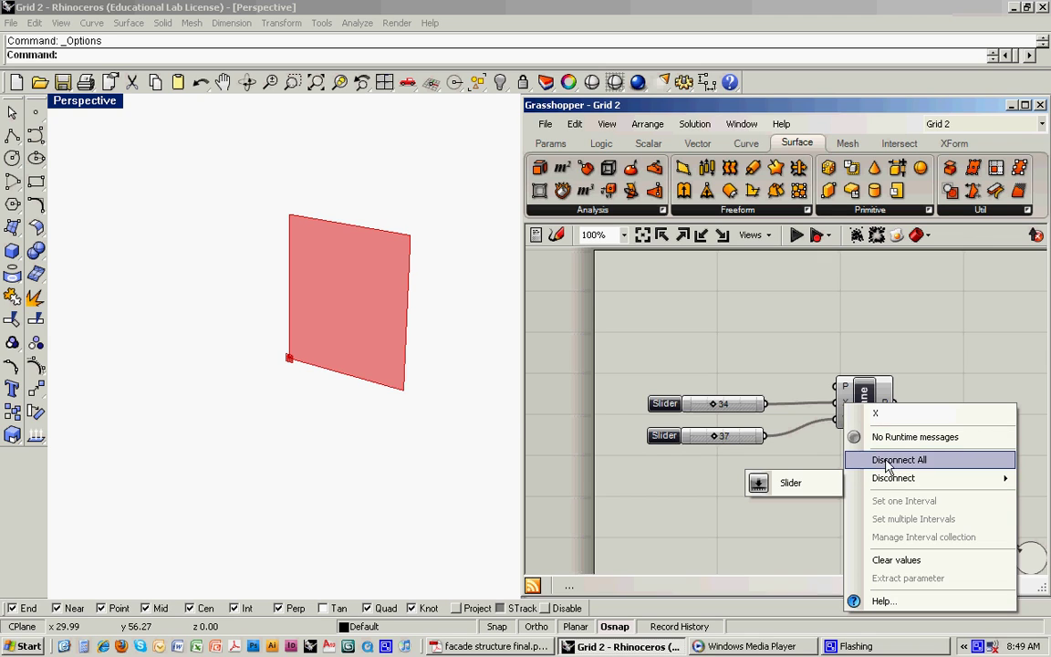
{"action": "left_click", "coordinate": [880, 459]}
{"action": "right_click", "coordinate": [856, 426]}
{"action": "left_click", "coordinate": [844, 472]}
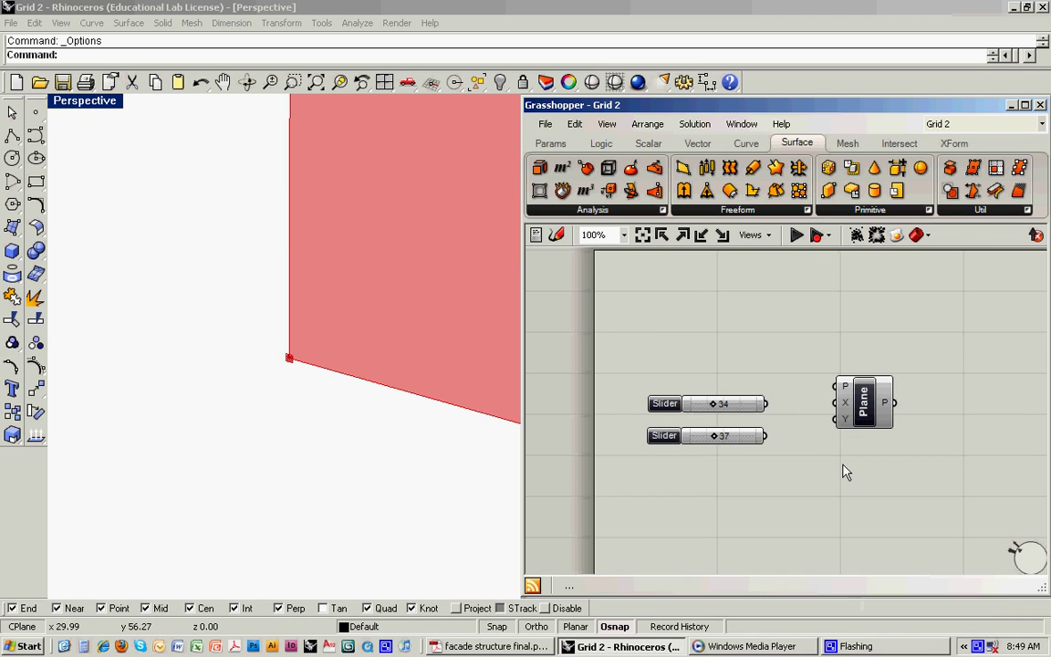
{"action": "left_click_drag", "start_coordinate": [864, 416], "coordinate": [903, 414]}
{"action": "left_click", "coordinate": [801, 351]}
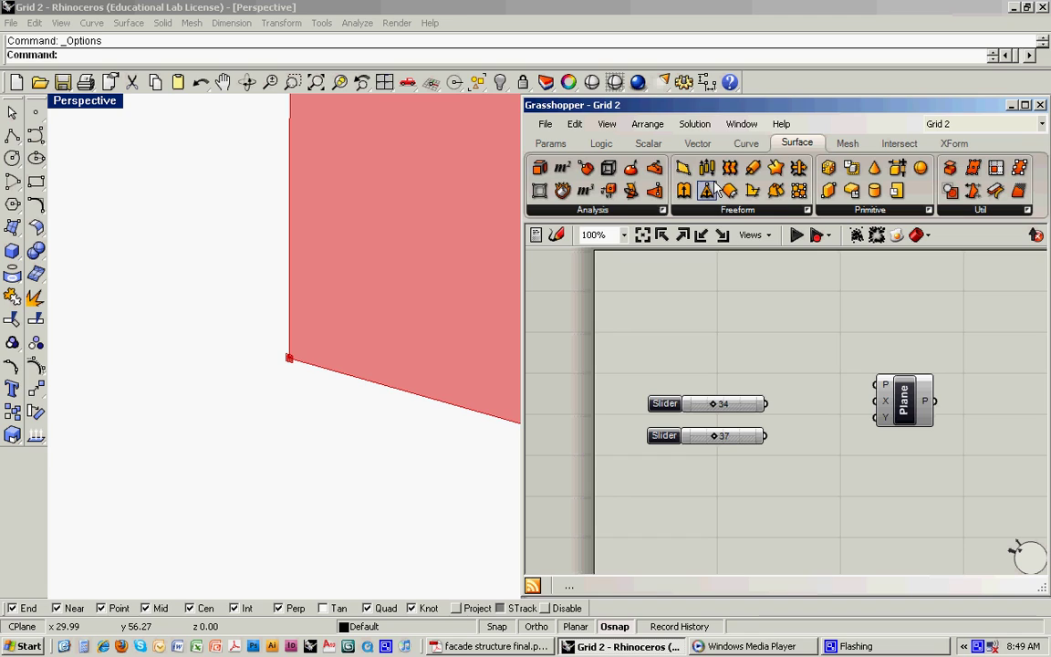
Place a Multiplication component from the Scalar tab and wire the 34 slider into its A input
{"action": "left_click", "coordinate": [650, 144]}
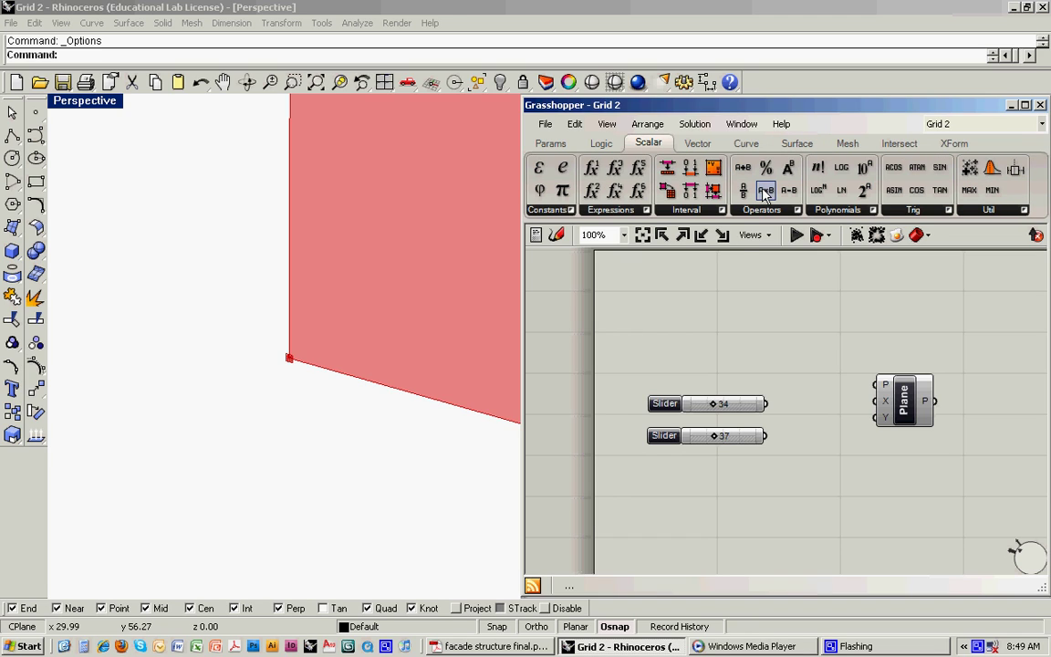
{"action": "left_click_drag", "start_coordinate": [765, 194], "coordinate": [860, 401]}
{"action": "left_click", "coordinate": [677, 358]}
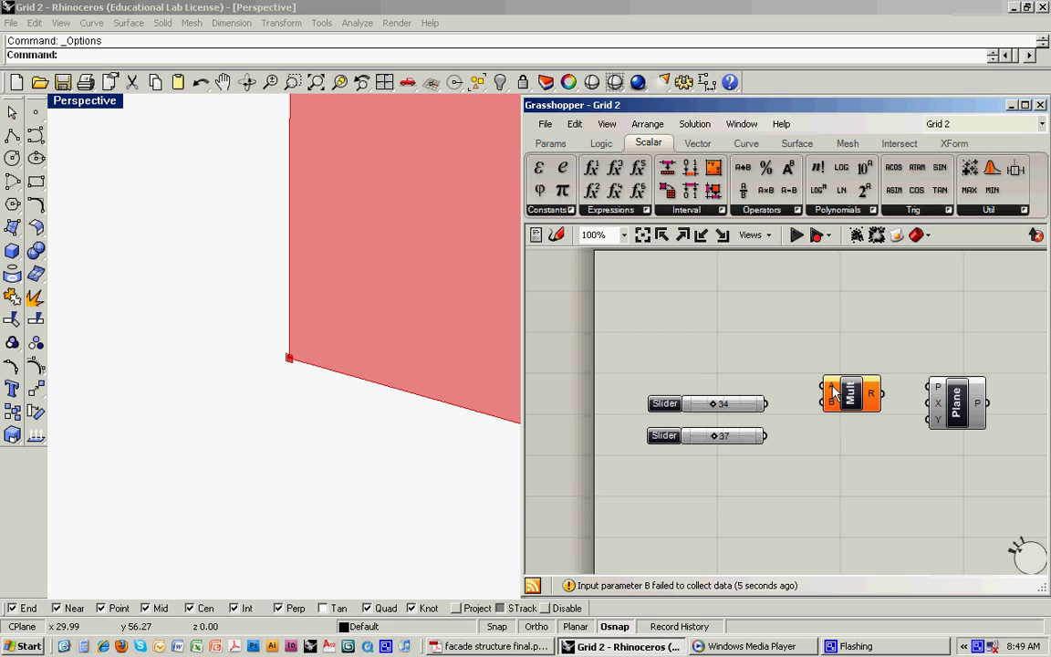
{"action": "mouse_move", "coordinate": [833, 390]}
{"action": "left_click_drag", "start_coordinate": [765, 403], "coordinate": [827, 386]}
Set Multiplication's B input to 12 and wire its result into Plane's X input
{"action": "right_click", "coordinate": [830, 403]}
{"action": "mouse_move", "coordinate": [862, 498]}
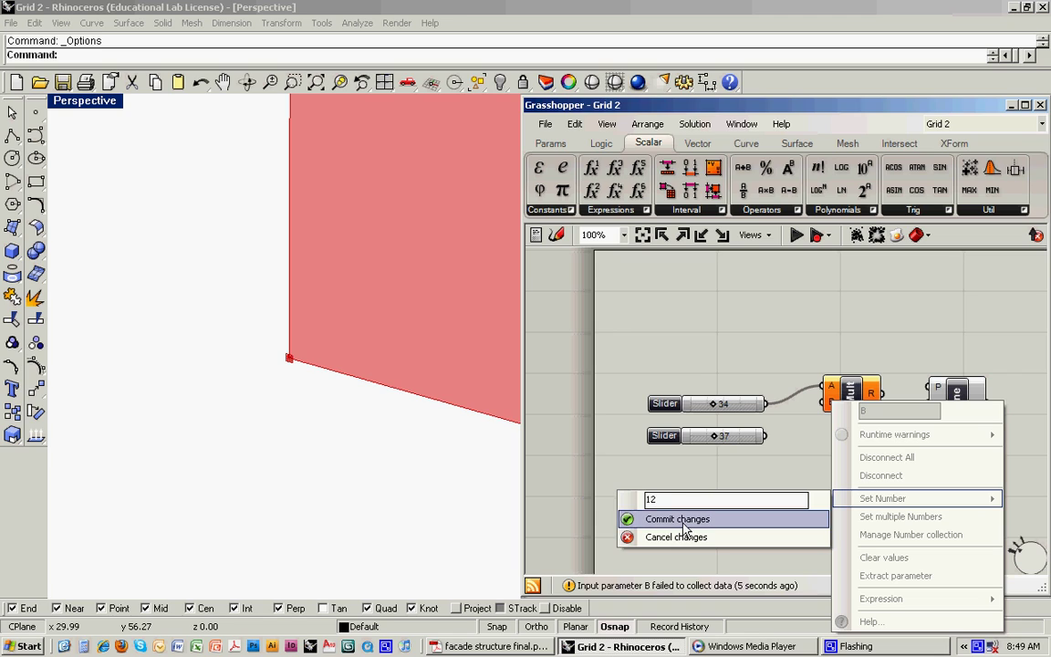
{"action": "left_click", "coordinate": [684, 527]}
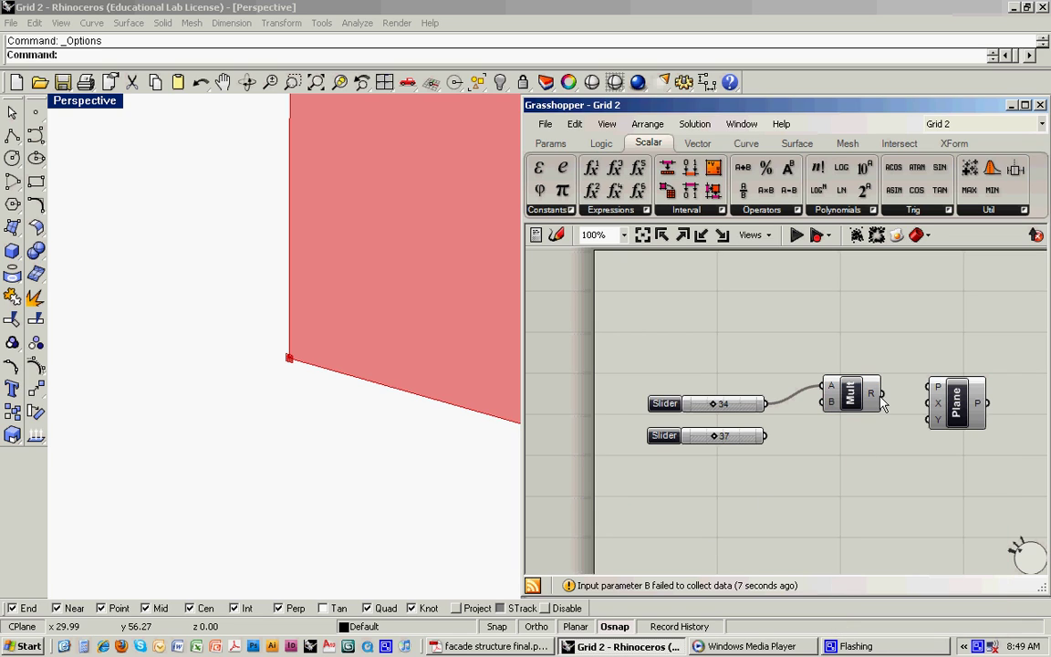
{"action": "left_click_drag", "start_coordinate": [880, 393], "coordinate": [928, 402]}
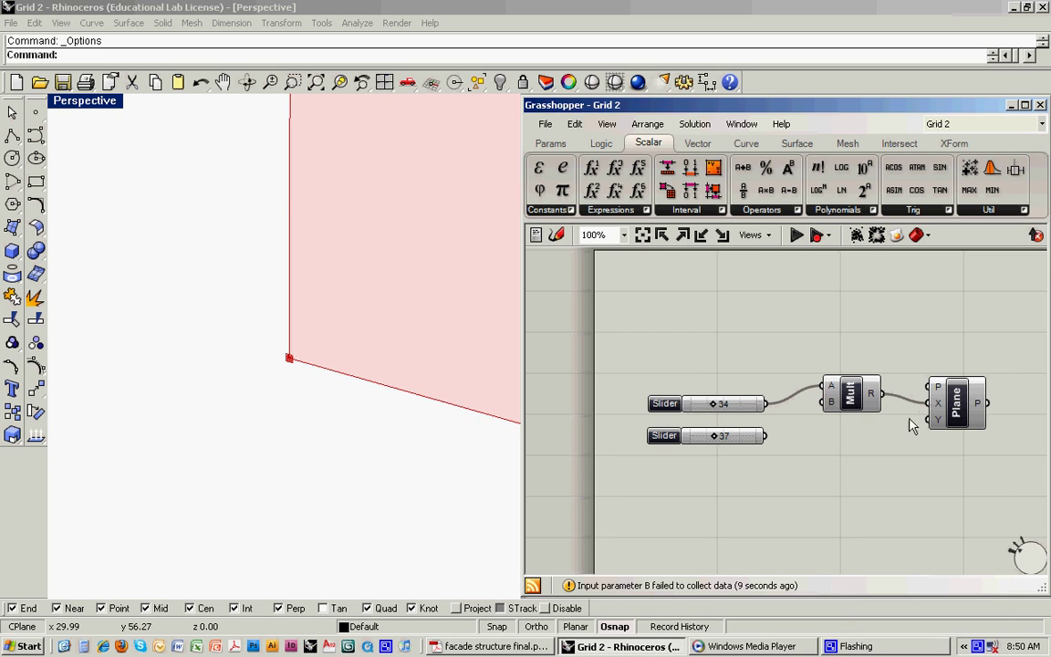
Duplicate the Multiplication component for the 37 slider and wire its result into Plane's Y input
{"action": "left_click", "coordinate": [852, 400]}
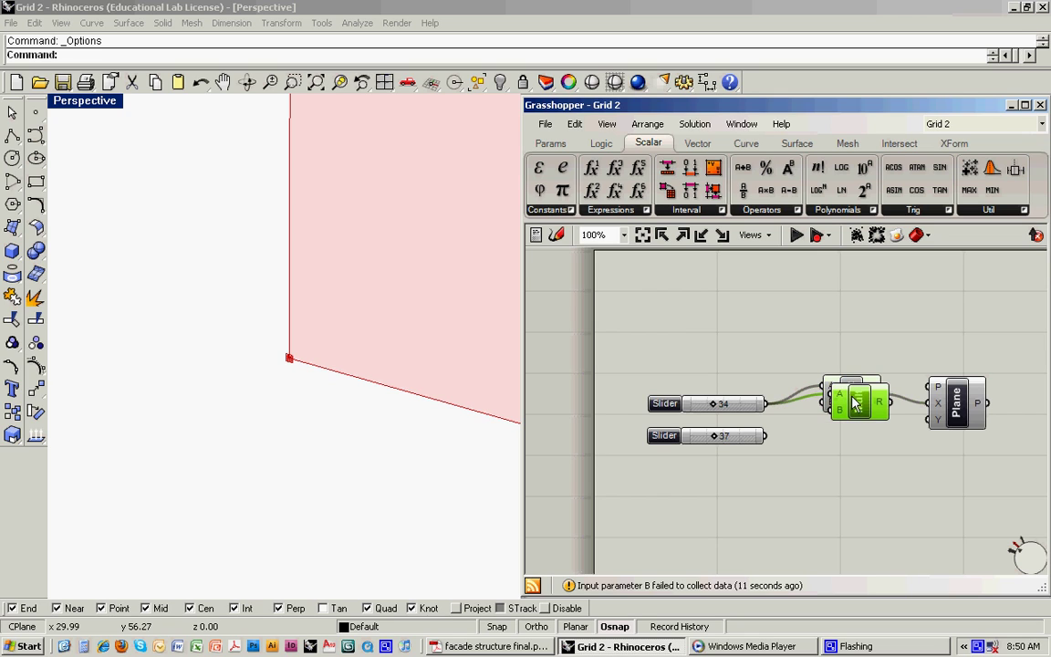
{"action": "left_click_drag", "start_coordinate": [852, 400], "coordinate": [856, 453], "text": "alt"}
{"action": "right_click", "coordinate": [835, 446]}
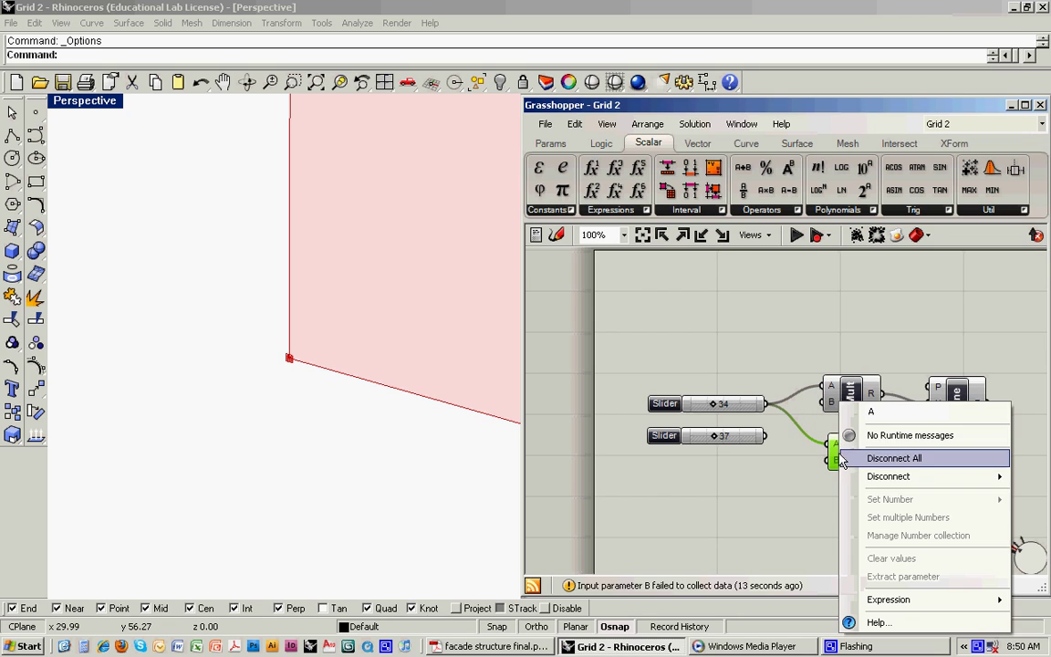
{"action": "left_click", "coordinate": [853, 455]}
{"action": "left_click_drag", "start_coordinate": [830, 444], "coordinate": [766, 436]}
{"action": "left_click_drag", "start_coordinate": [887, 452], "coordinate": [929, 420]}
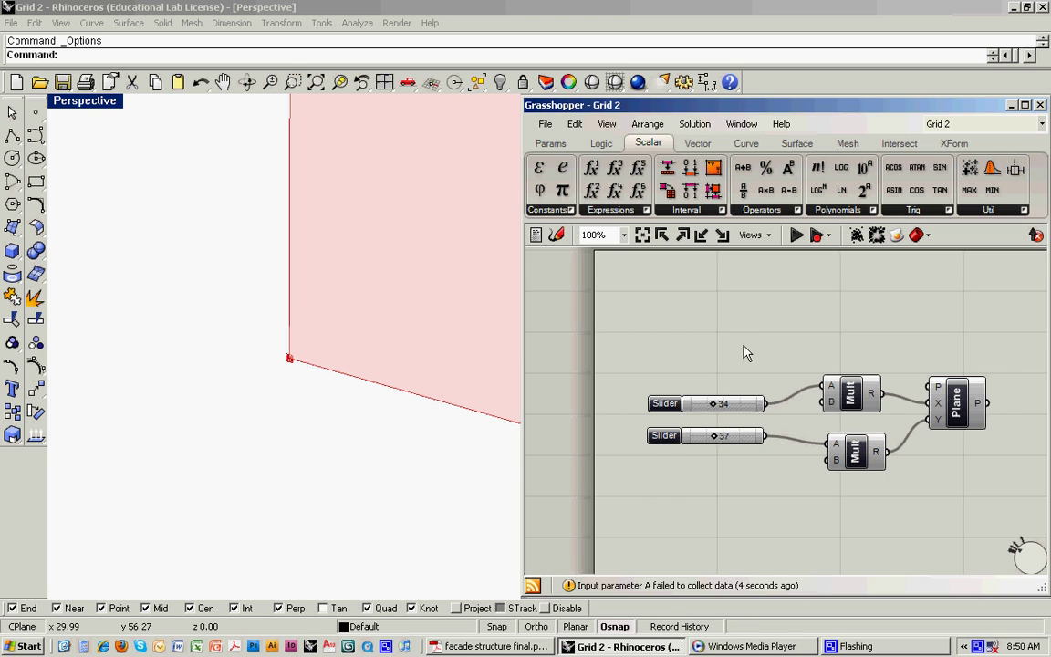
Set the X and Y sliders to 80 and 40, reframing the enlarged plane
{"action": "left_click", "coordinate": [105, 100]}
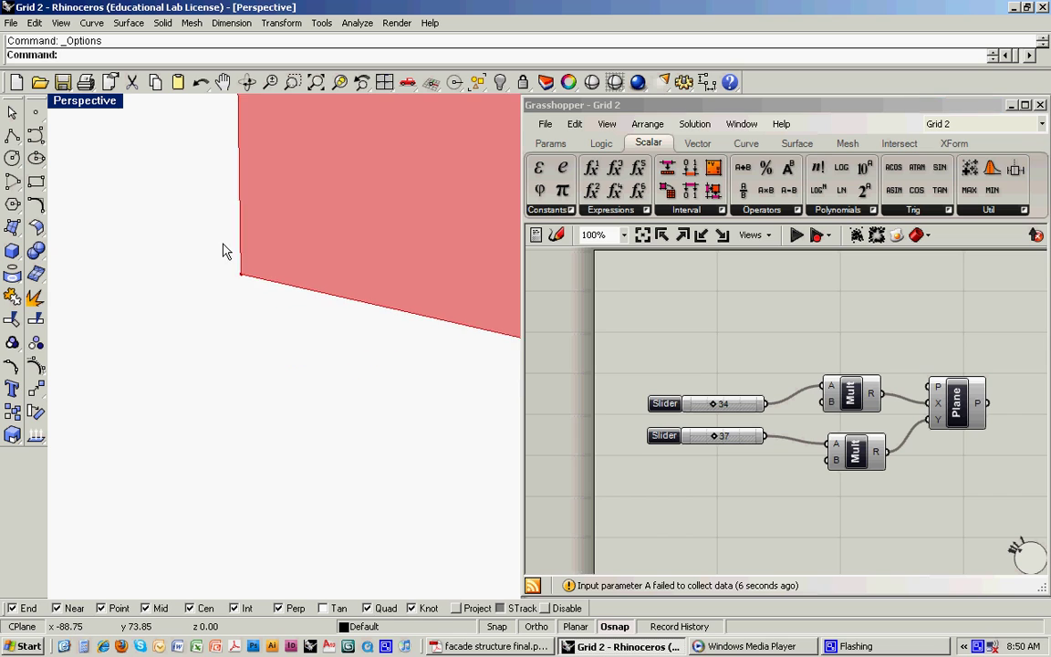
{"action": "scroll", "coordinate": [227, 252], "scroll_direction": "down", "scroll_amount": 4}
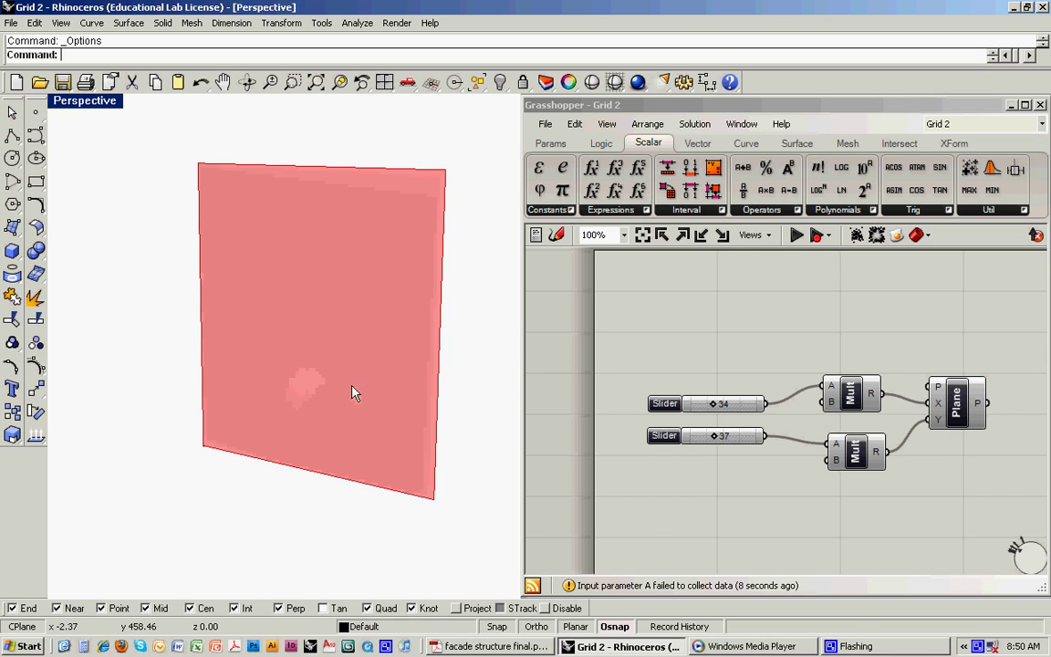
{"action": "left_click_drag", "start_coordinate": [714, 403], "coordinate": [744, 408]}
{"action": "left_click", "coordinate": [418, 361]}
{"action": "scroll", "coordinate": [390, 364], "scroll_direction": "down", "scroll_amount": 2}
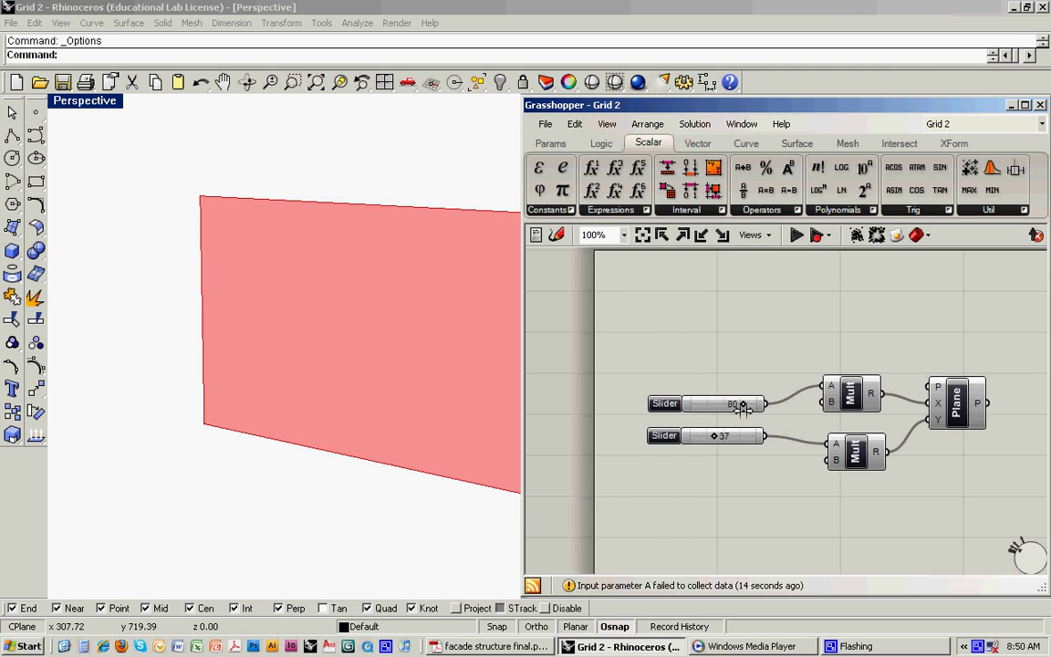
{"action": "left_click", "coordinate": [393, 331]}
{"action": "scroll", "coordinate": [309, 329], "scroll_direction": "down", "scroll_amount": 2}
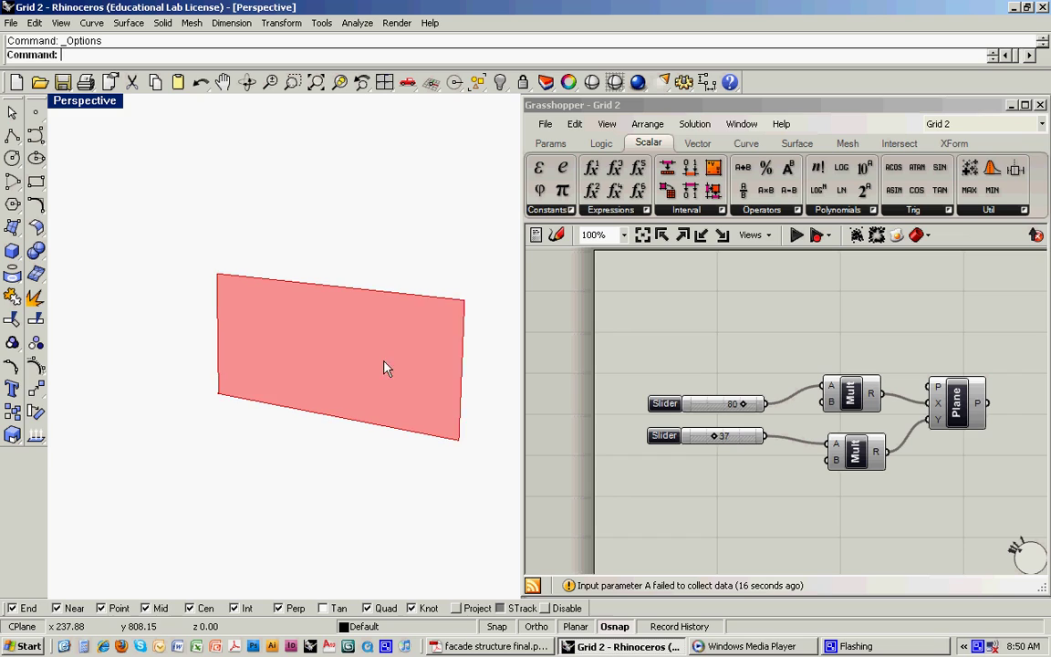
{"action": "left_click_drag", "start_coordinate": [714, 436], "coordinate": [717, 439]}
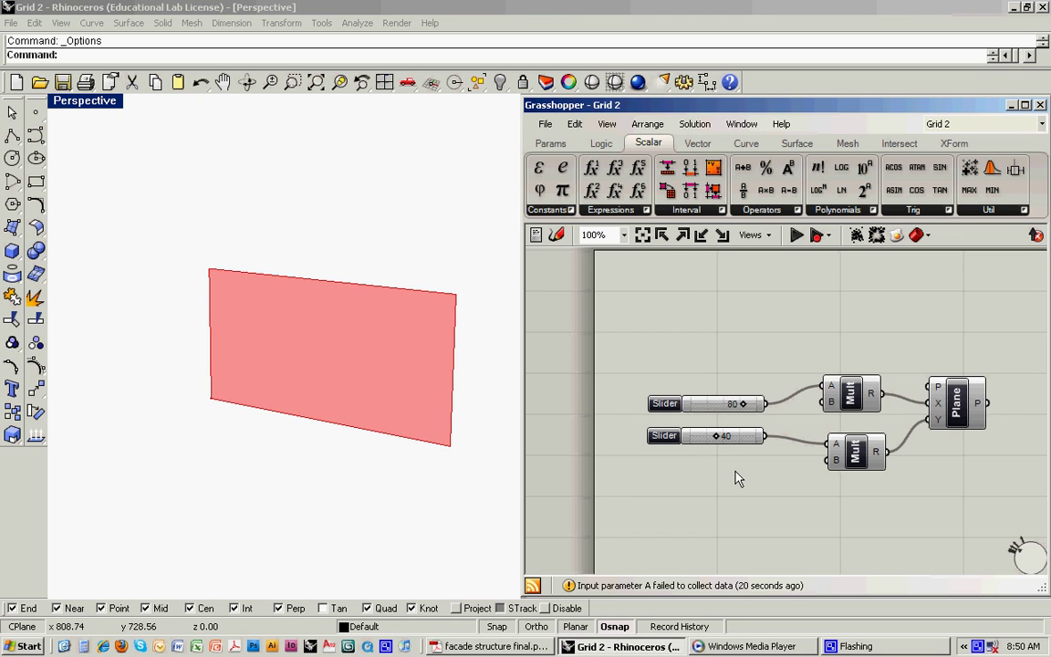
{"action": "right_click_drag", "start_coordinate": [847, 492], "coordinate": [753, 430]}
{"action": "scroll", "coordinate": [812, 485], "scroll_direction": "down", "scroll_amount": 2}
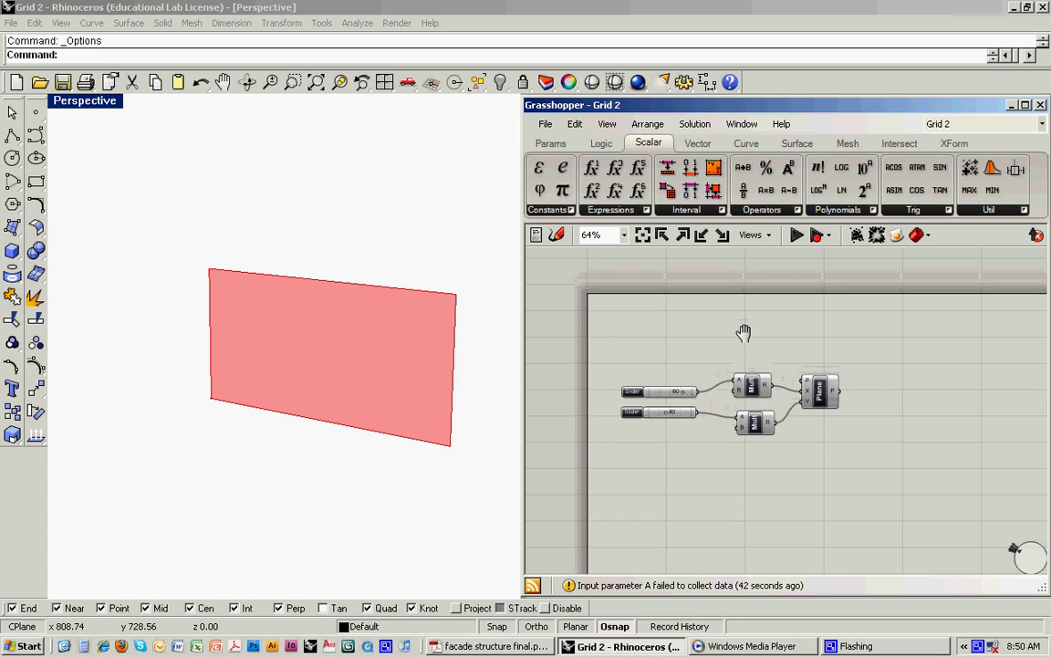
Place a Divide Interval² component from the Scalar tab's Interval group to the right of the Plane
{"action": "scroll", "coordinate": [741, 340], "scroll_direction": "up", "scroll_amount": 3}
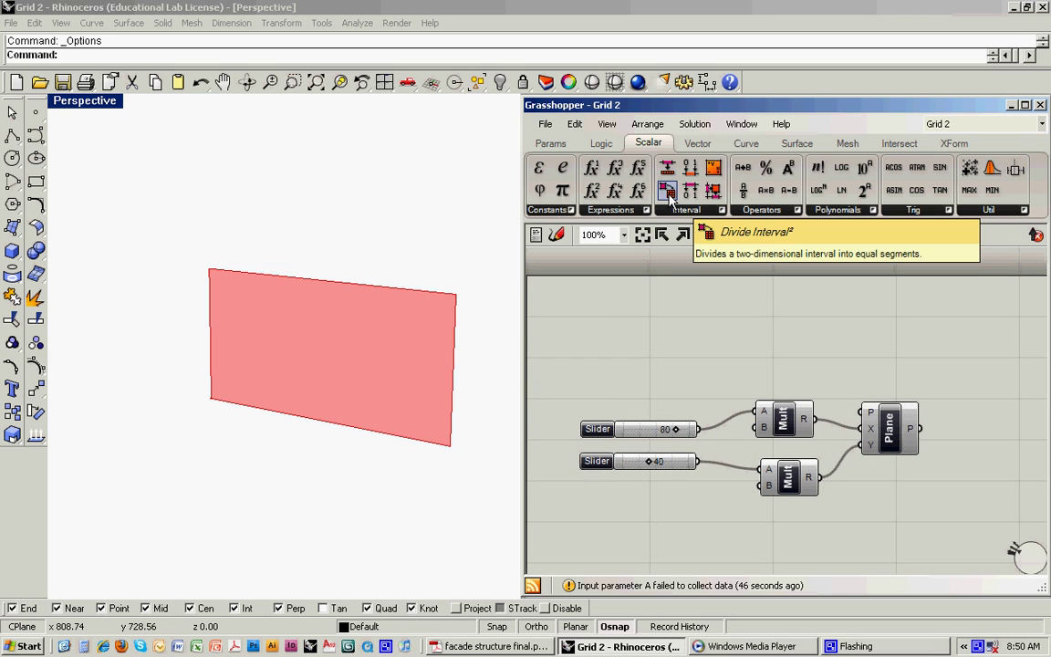
{"action": "left_click_drag", "start_coordinate": [671, 201], "coordinate": [926, 493]}
{"action": "scroll", "coordinate": [769, 300], "scroll_direction": "down", "scroll_amount": 1}
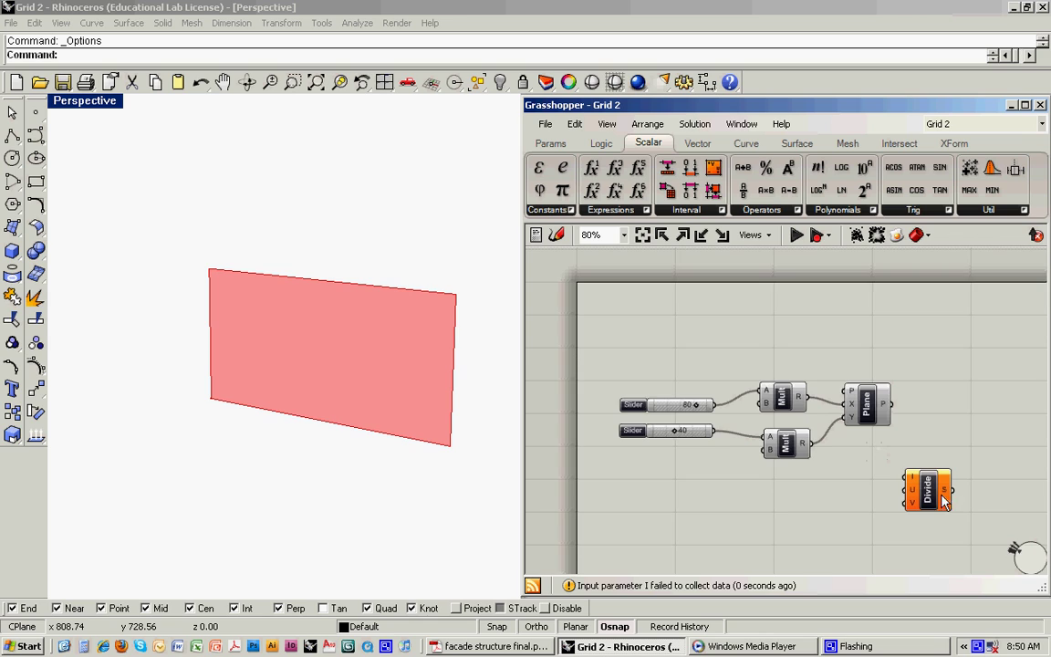
{"action": "right_click_drag", "start_coordinate": [892, 527], "coordinate": [856, 477]}
{"action": "left_click_drag", "start_coordinate": [874, 446], "coordinate": [904, 445]}
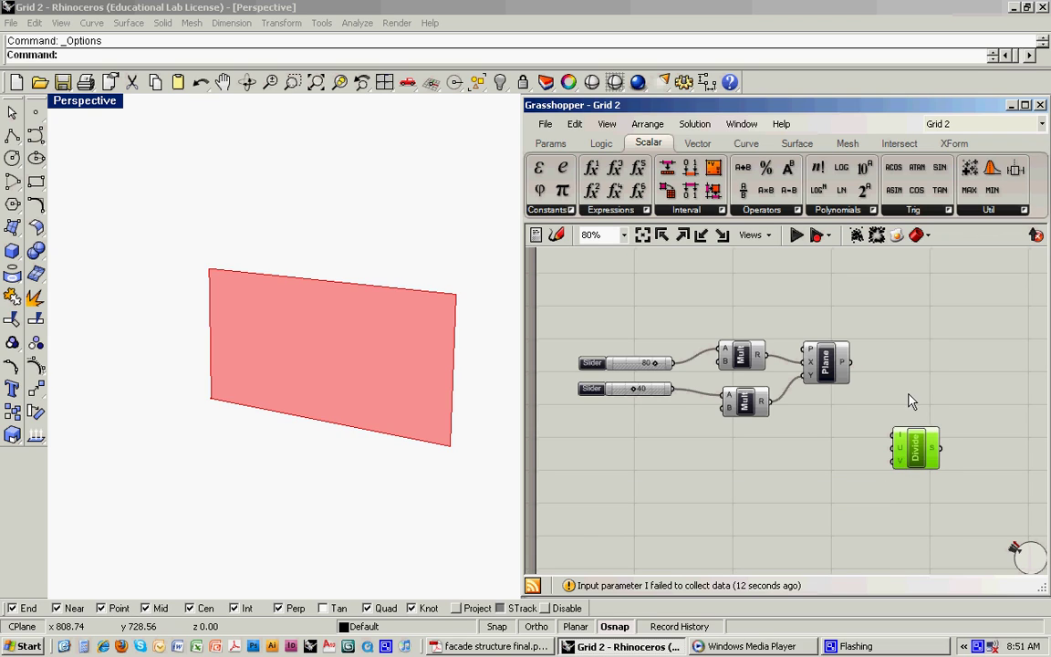
Connect the Plane's output to Divide Interval's I input
{"action": "left_click", "coordinate": [822, 402]}
{"action": "left_click_drag", "start_coordinate": [915, 448], "coordinate": [919, 445]}
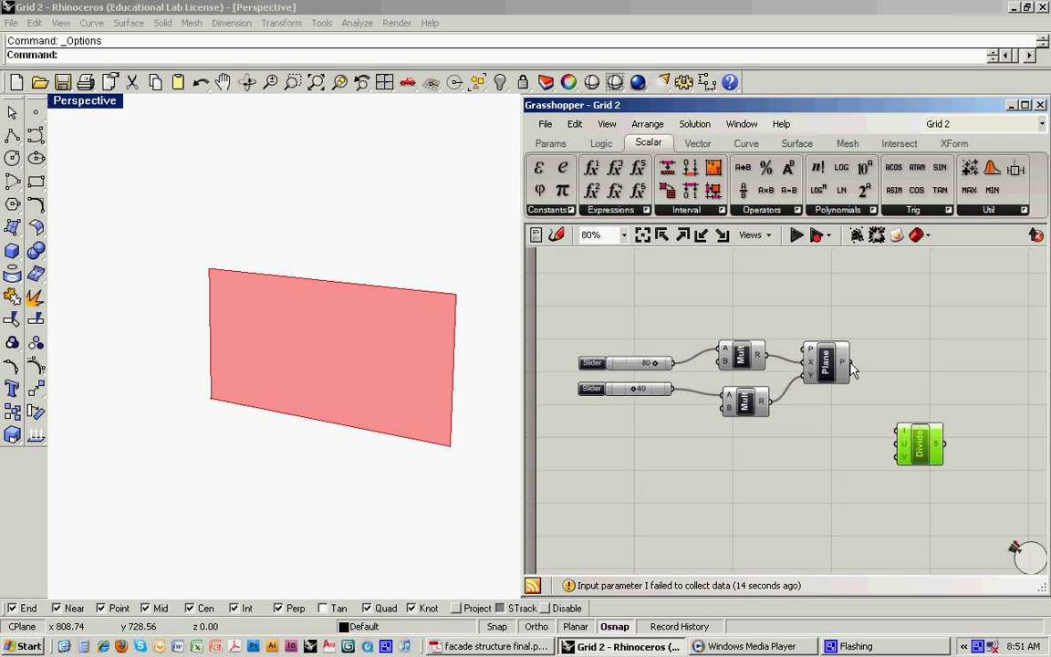
{"action": "left_click", "coordinate": [828, 401]}
{"action": "left_click_drag", "start_coordinate": [850, 362], "coordinate": [894, 428]}
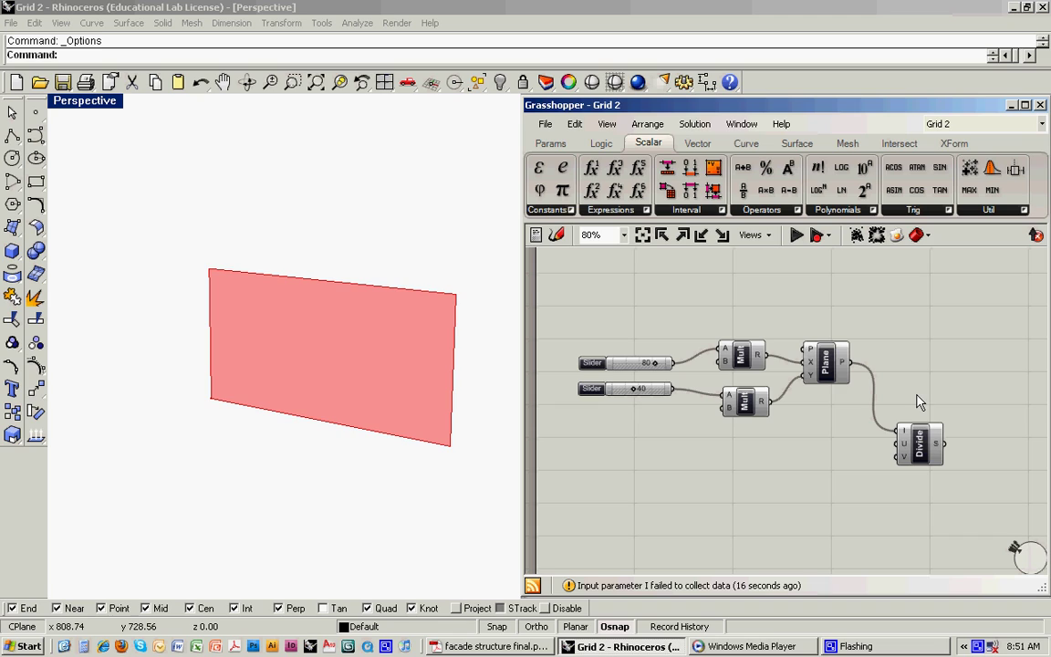
{"action": "mouse_move", "coordinate": [908, 447]}
Copy the top slider twice, wire the copies to Divide's U and V, set to 48 and 45
{"action": "left_click", "coordinate": [644, 365]}
{"action": "key", "text": "ctrl+c"}
{"action": "key", "text": "ctrl+v"}
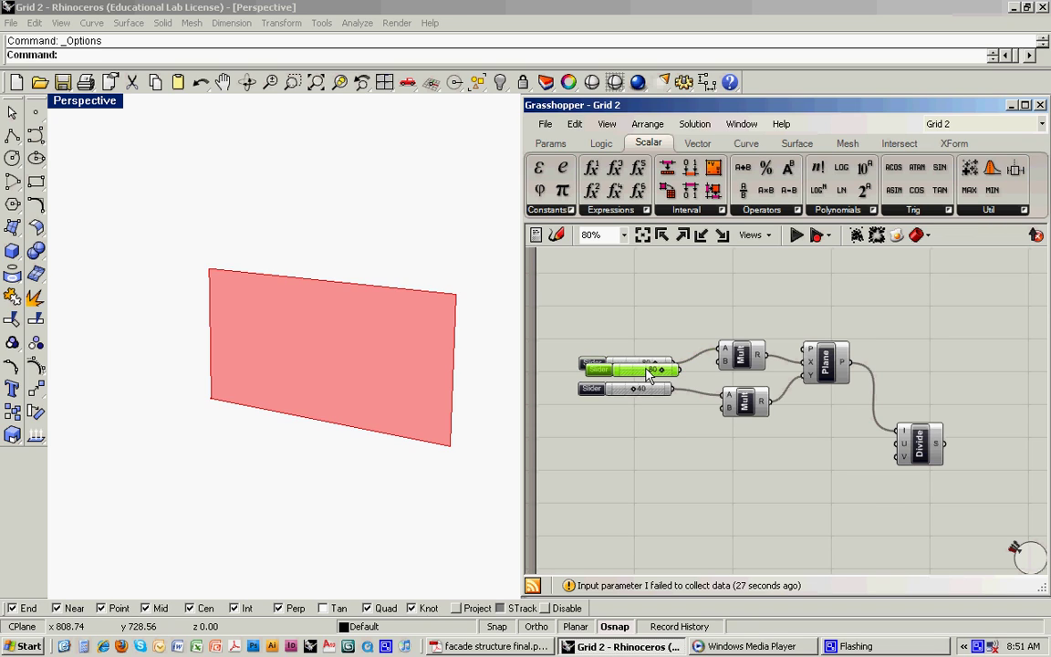
{"action": "left_click_drag", "start_coordinate": [644, 372], "coordinate": [897, 444]}
{"action": "left_click", "coordinate": [849, 462]}
{"action": "left_click_drag", "start_coordinate": [844, 488], "coordinate": [898, 457]}
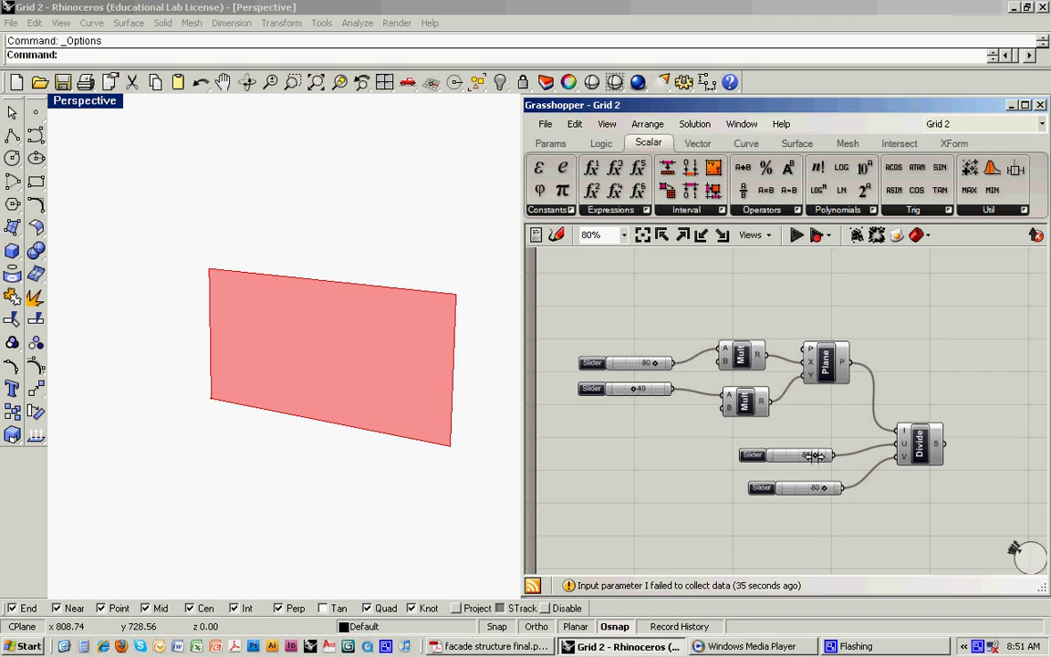
{"action": "left_click_drag", "start_coordinate": [815, 456], "coordinate": [806, 488]}
{"action": "scroll", "coordinate": [858, 383], "scroll_direction": "down", "scroll_amount": 1}
{"action": "right_click_drag", "start_coordinate": [855, 385], "coordinate": [839, 392]}
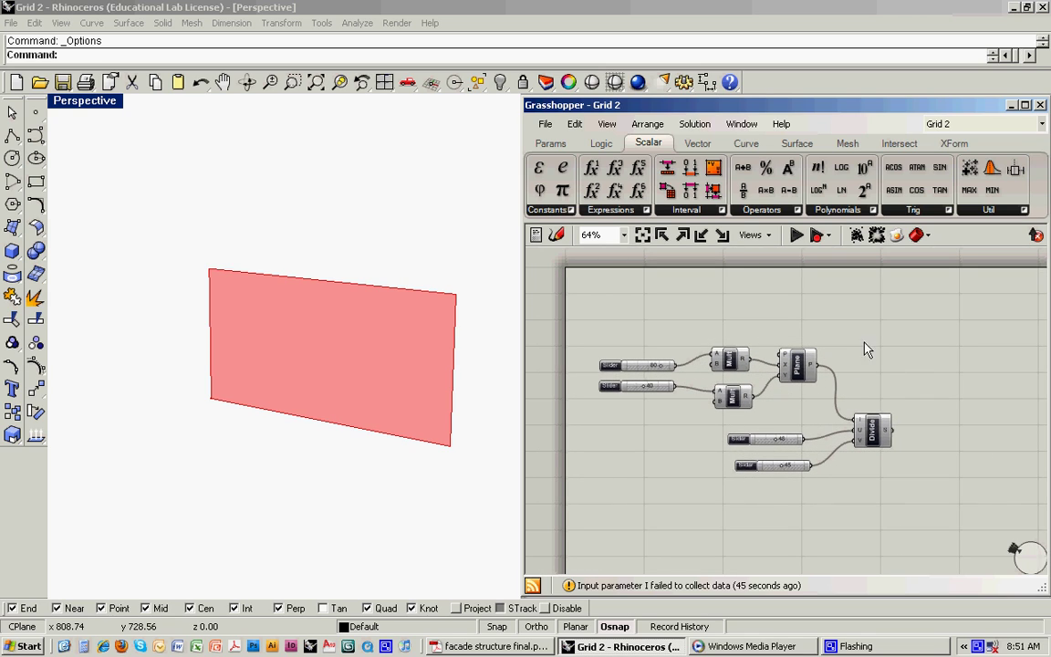
Place an Isotrim (SubSrf) component from the Surface tab onto the canvas
{"action": "left_click", "coordinate": [800, 144]}
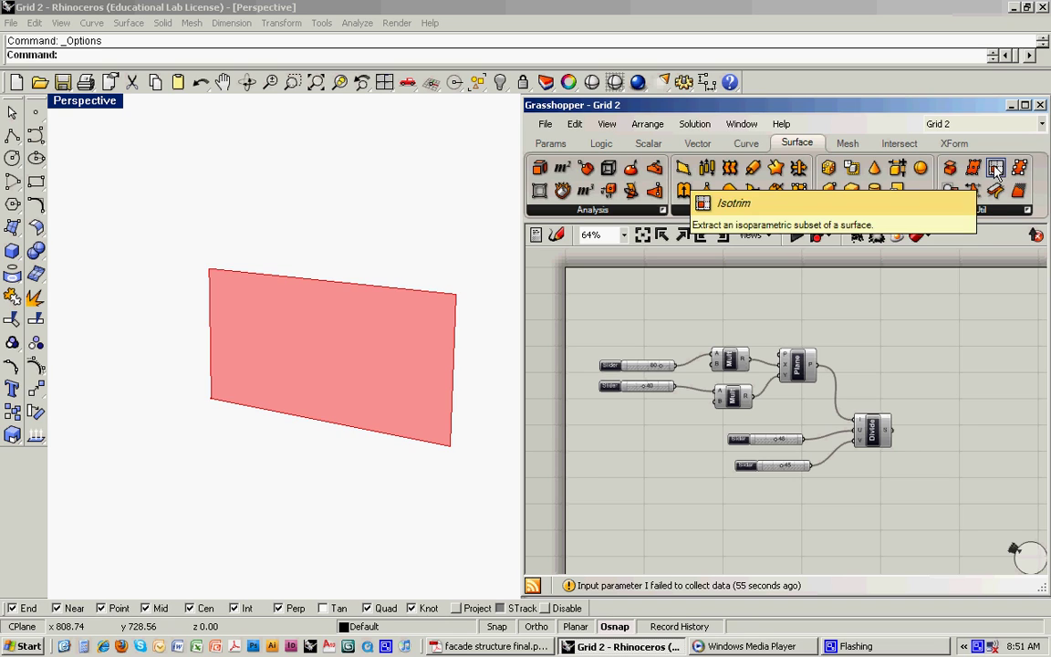
{"action": "left_click_drag", "start_coordinate": [1000, 170], "coordinate": [945, 374]}
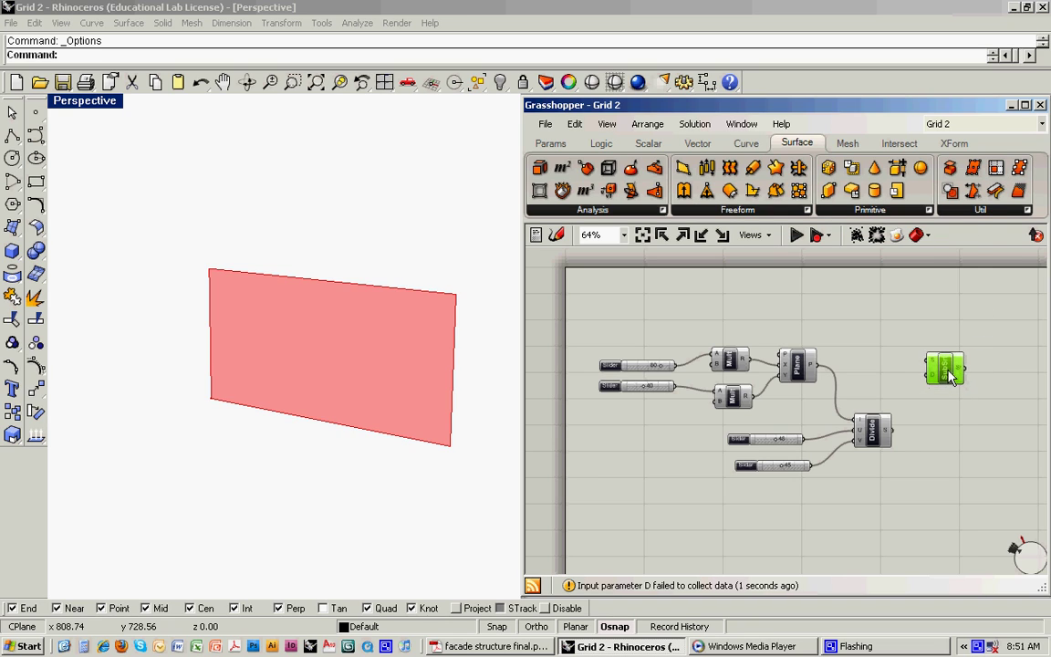
{"action": "left_click", "coordinate": [981, 363]}
{"action": "mouse_move", "coordinate": [928, 365]}
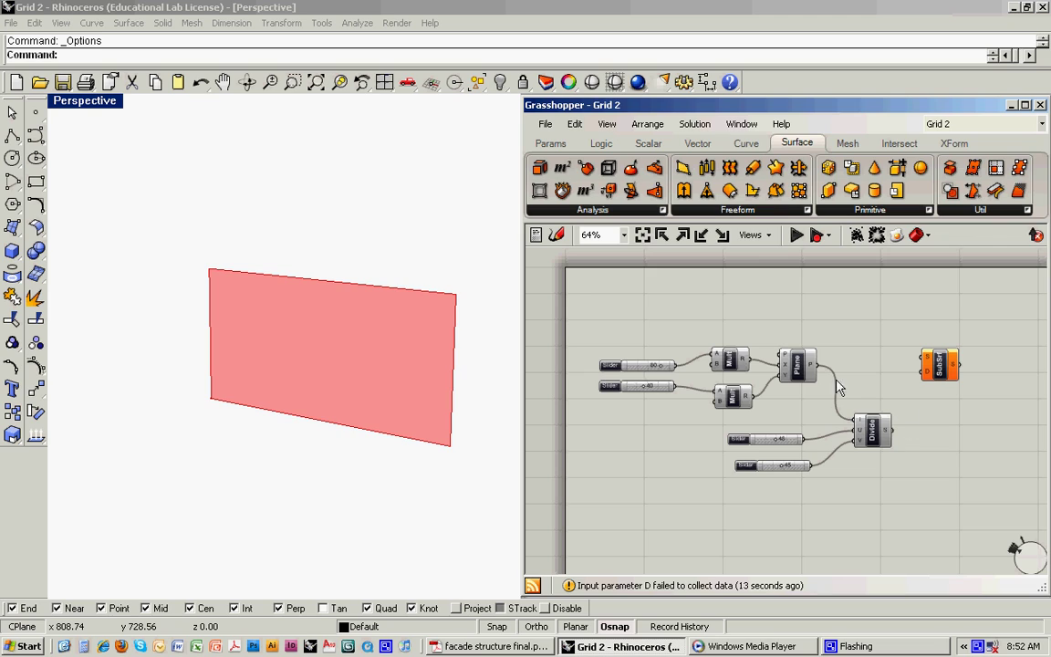
Wire the Plane into Isotrim's S and Divide's segments into D, with divisions at 19 and 2
{"action": "left_click_drag", "start_coordinate": [819, 364], "coordinate": [926, 358]}
{"action": "left_click_drag", "start_coordinate": [890, 430], "coordinate": [925, 372]}
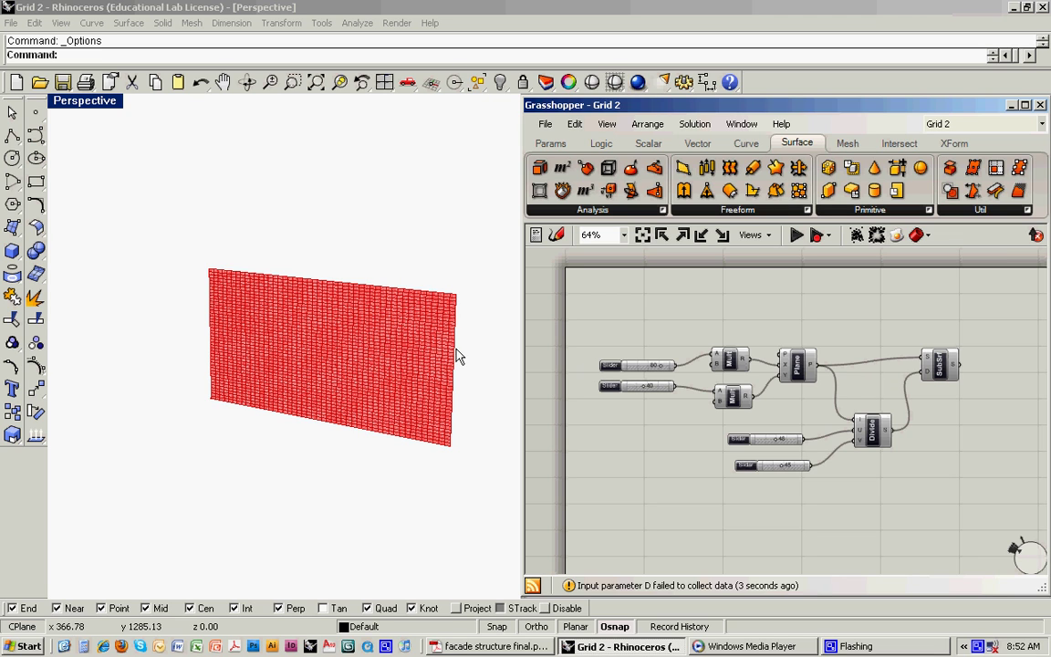
{"action": "scroll", "coordinate": [349, 354], "scroll_direction": "up", "scroll_amount": 3}
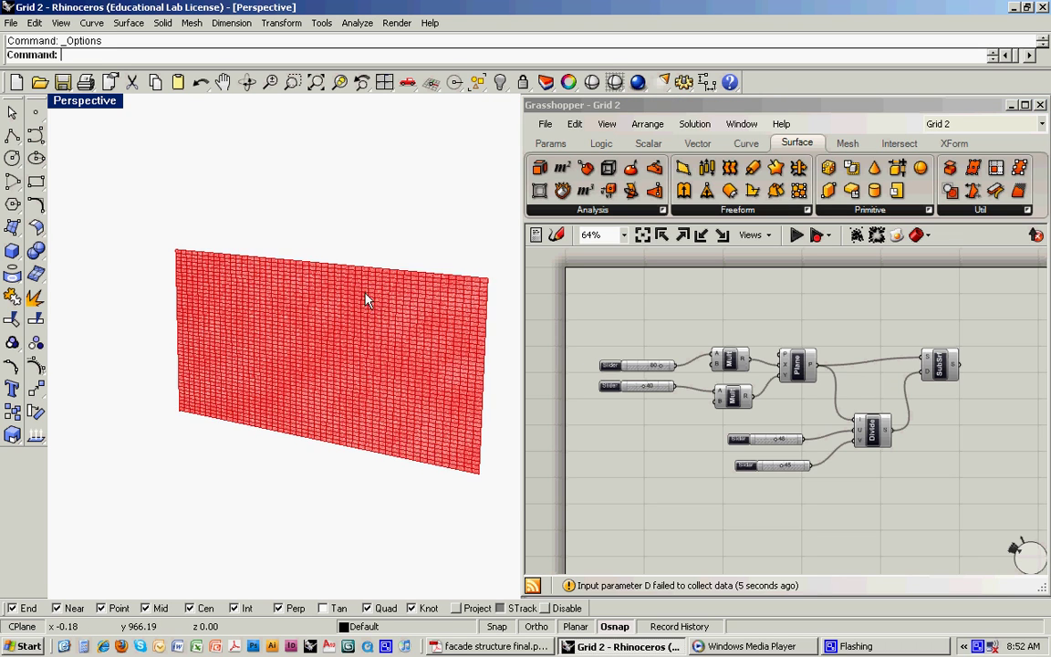
{"action": "right_click_drag", "start_coordinate": [372, 333], "coordinate": [396, 338]}
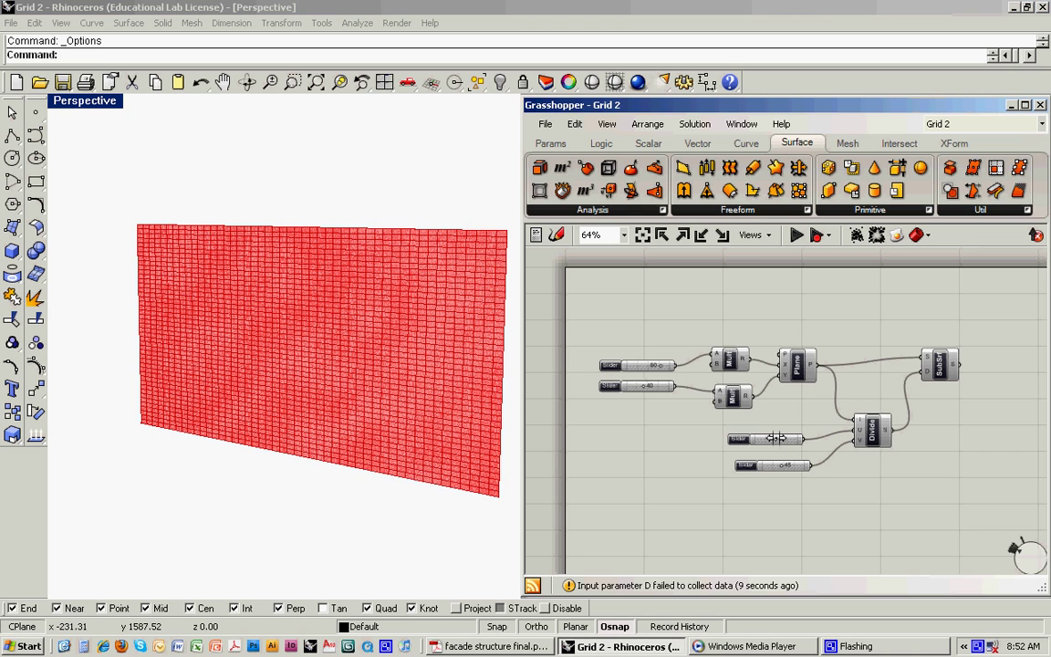
{"action": "left_click_drag", "start_coordinate": [774, 437], "coordinate": [748, 465]}
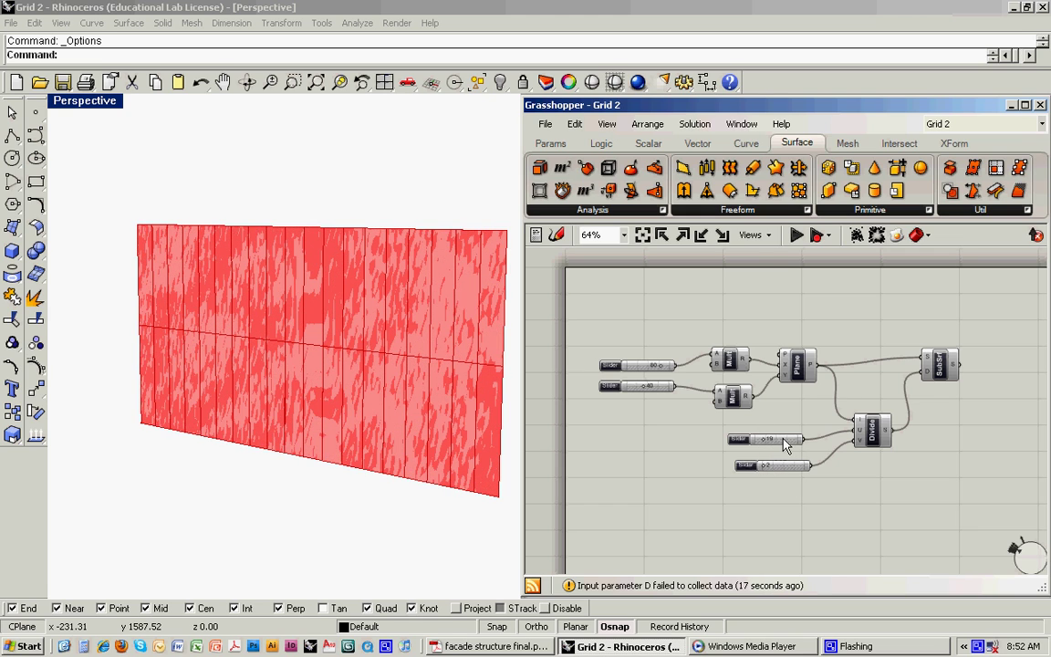
Give the column-count slider an upper limit of 20
{"action": "right_click", "coordinate": [785, 445]}
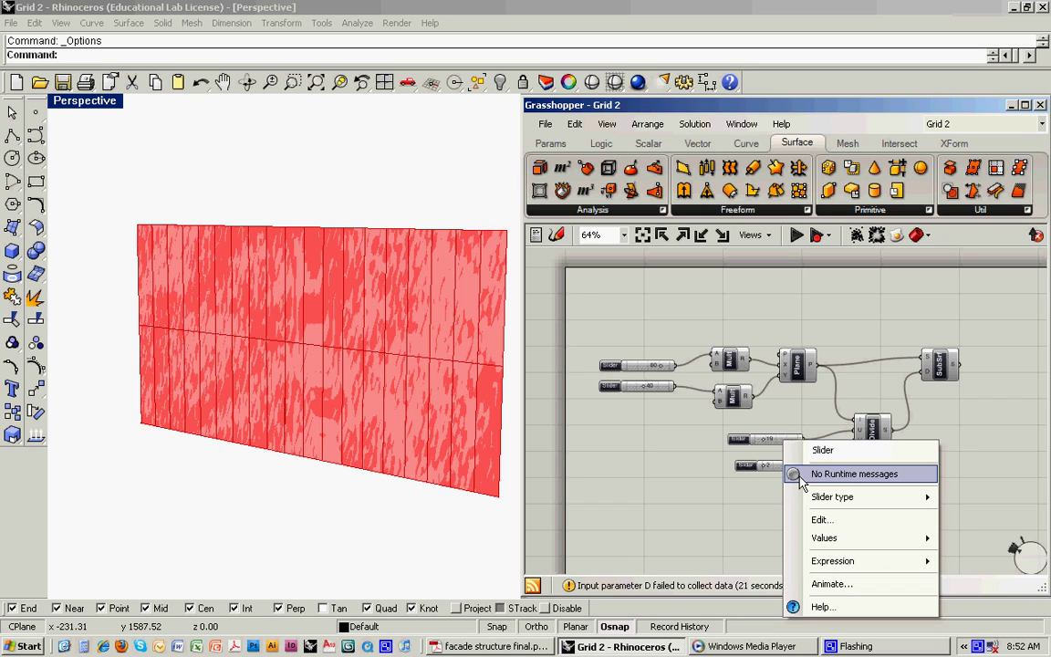
{"action": "mouse_move", "coordinate": [805, 500]}
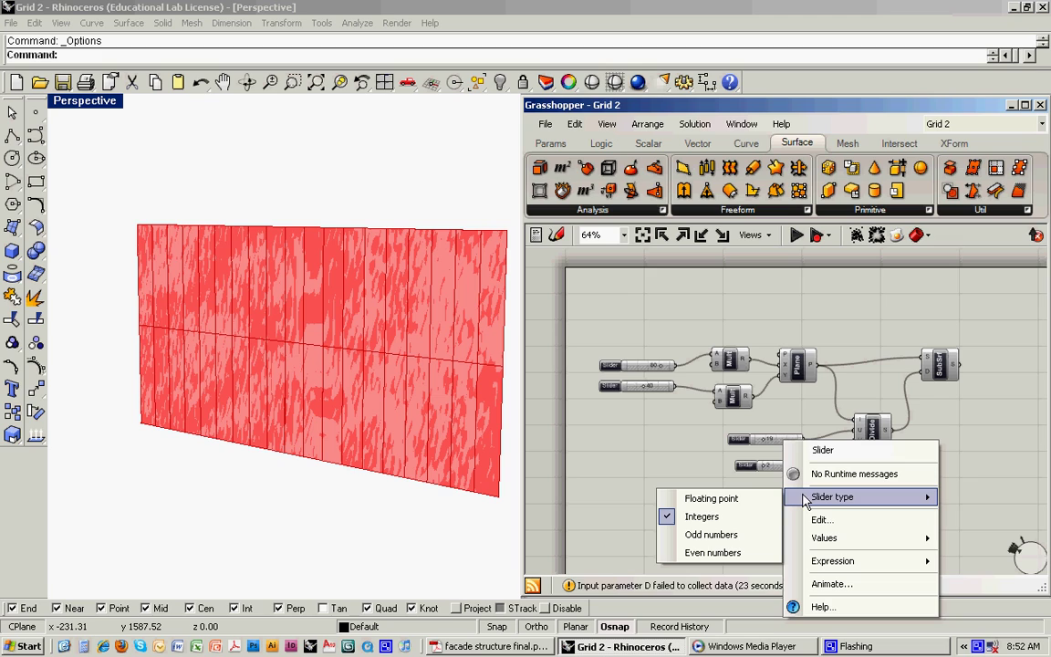
{"action": "mouse_move", "coordinate": [812, 537]}
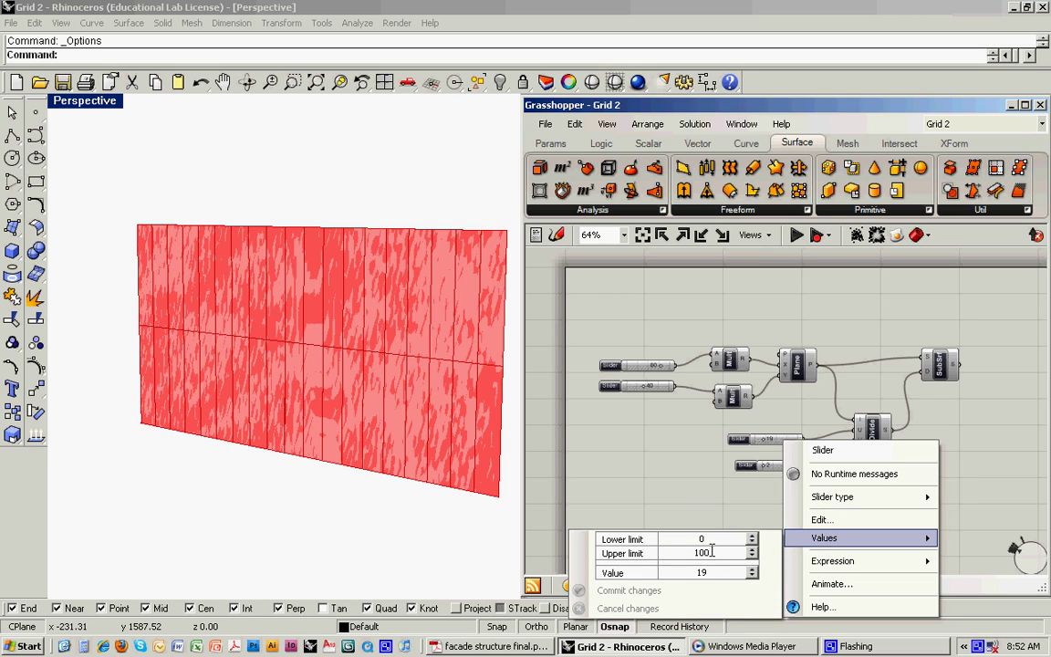
{"action": "double_click", "coordinate": [680, 553]}
{"action": "type", "text": "20"}
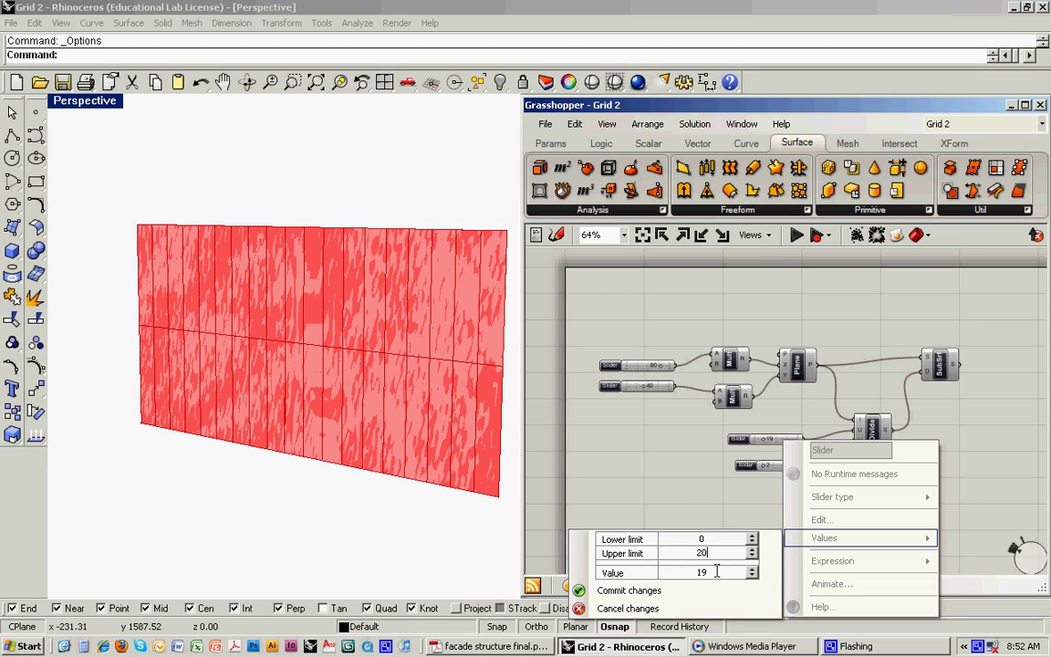
{"action": "left_click", "coordinate": [639, 591]}
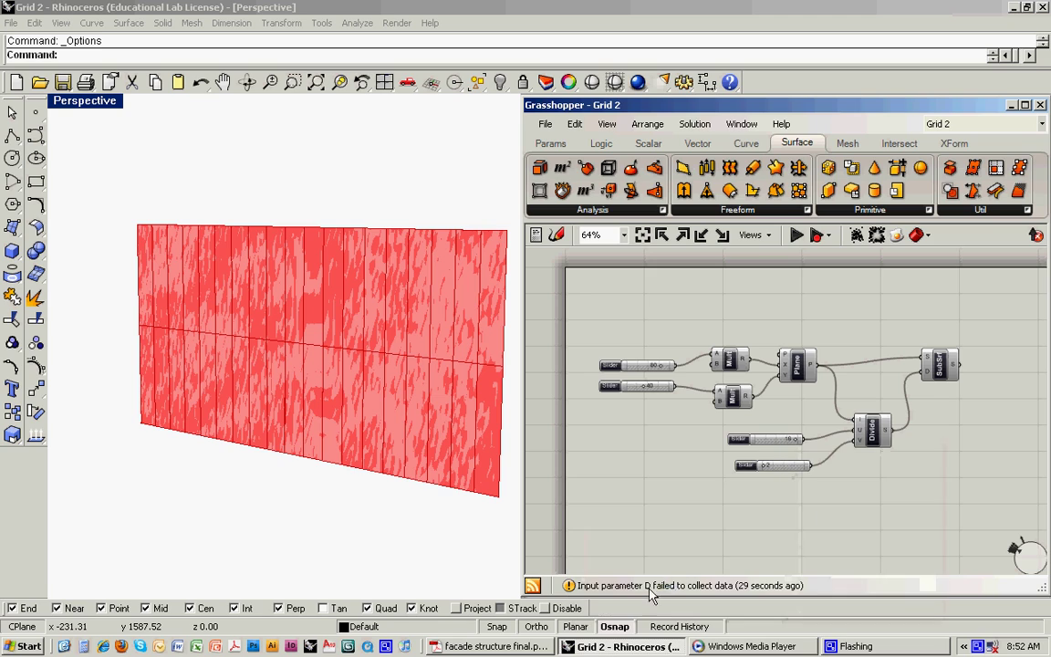
Cap the row-count slider at 20 as well and set the grid to 14 columns by 5 rows
{"action": "right_click", "coordinate": [777, 473]}
{"action": "mouse_move", "coordinate": [798, 553]}
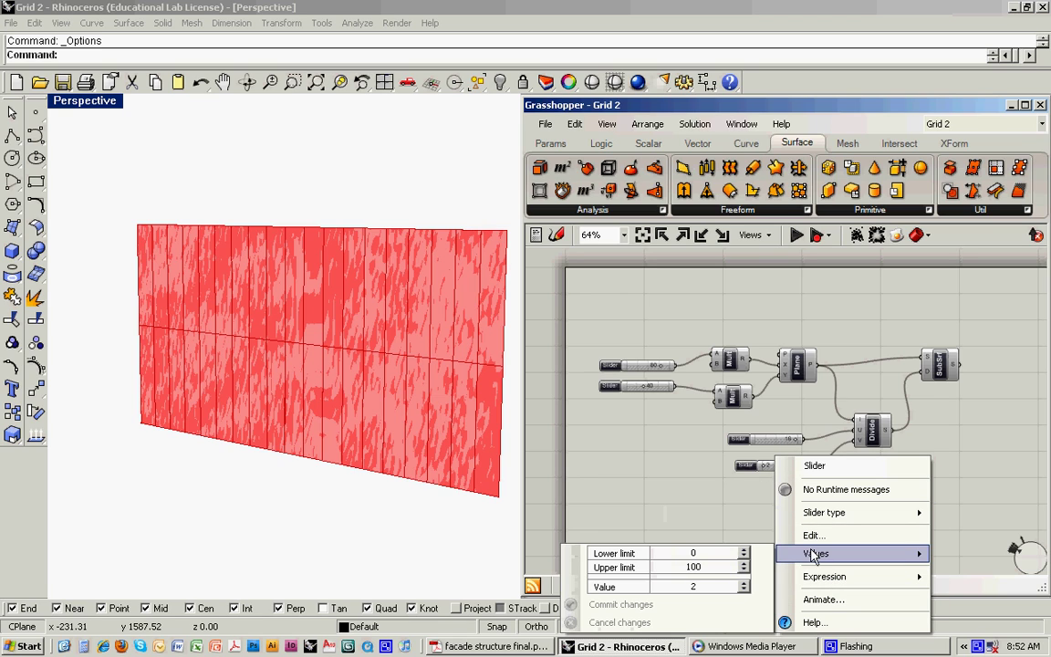
{"action": "double_click", "coordinate": [723, 567]}
{"action": "type", "text": "20"}
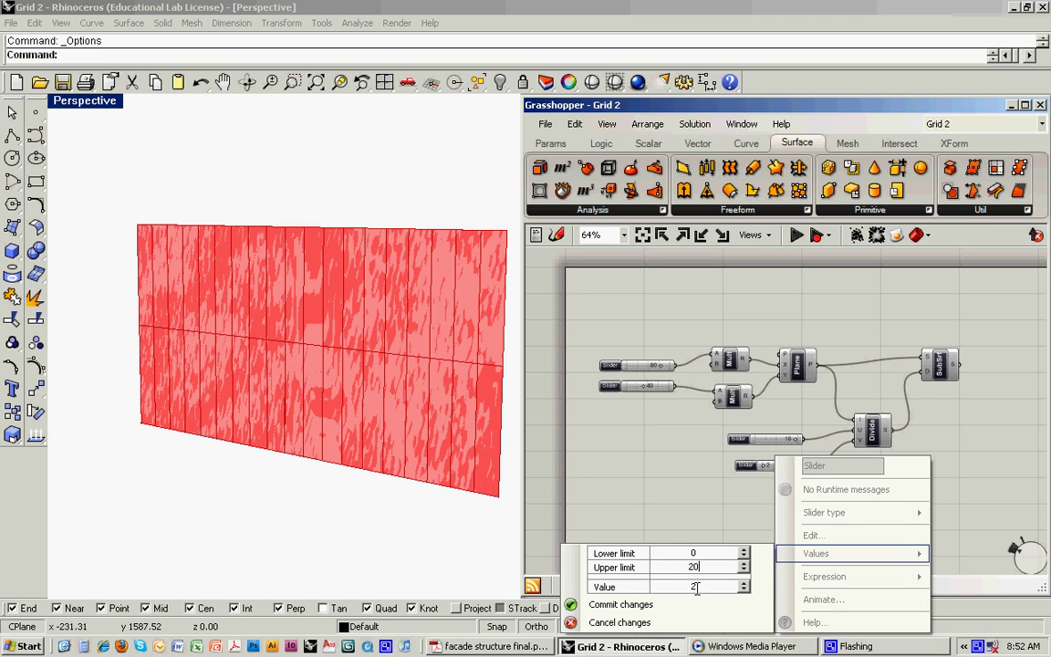
{"action": "left_click", "coordinate": [703, 587]}
{"action": "left_click", "coordinate": [602, 604]}
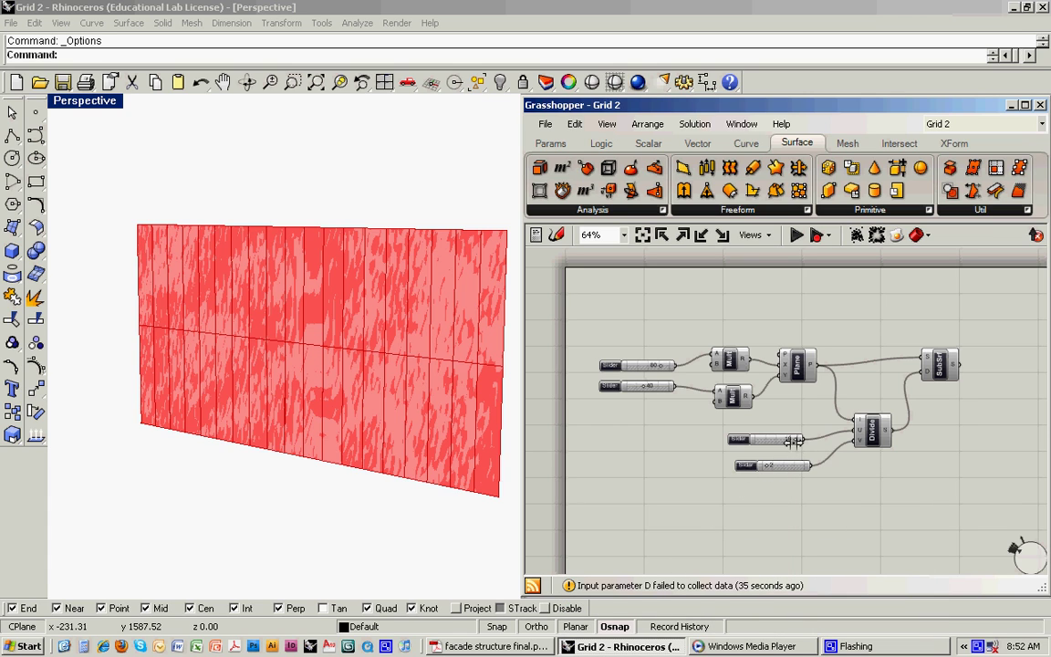
{"action": "left_click_drag", "start_coordinate": [795, 445], "coordinate": [777, 468]}
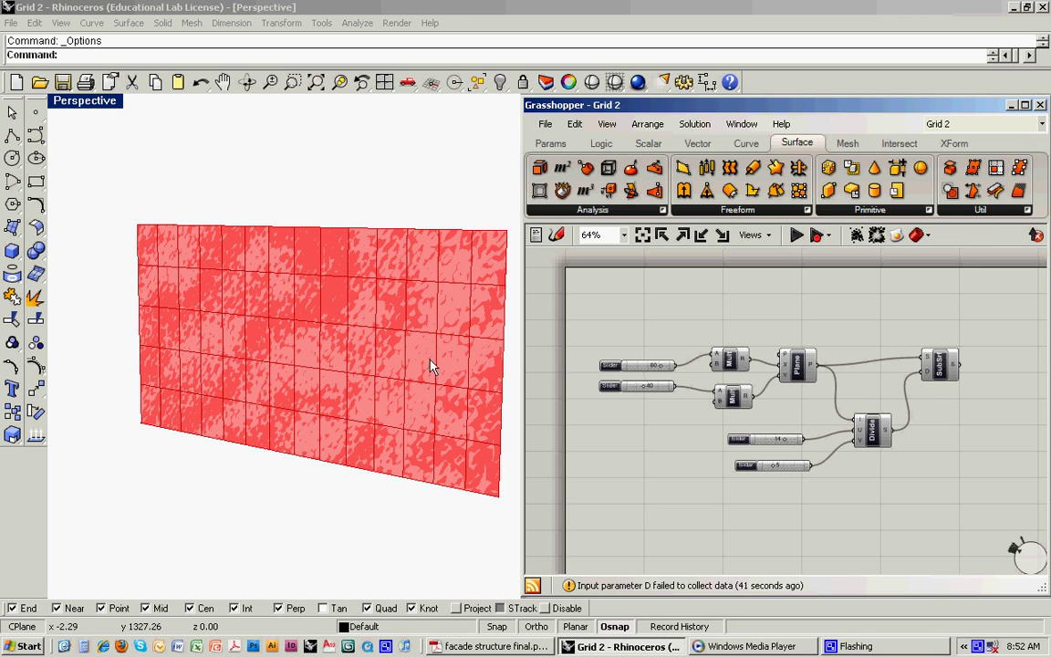
Switch off the Plane component's preview, leaving only the red 14-by-5 panel grid visible on the facade
{"action": "left_click", "coordinate": [945, 364]}
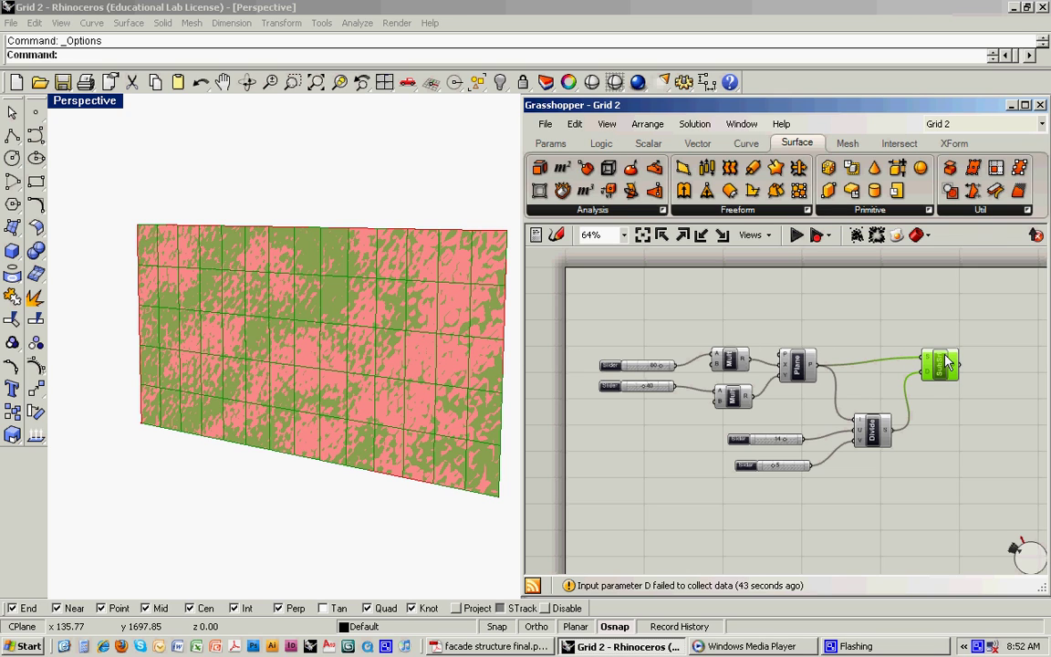
{"action": "left_click", "coordinate": [796, 365]}
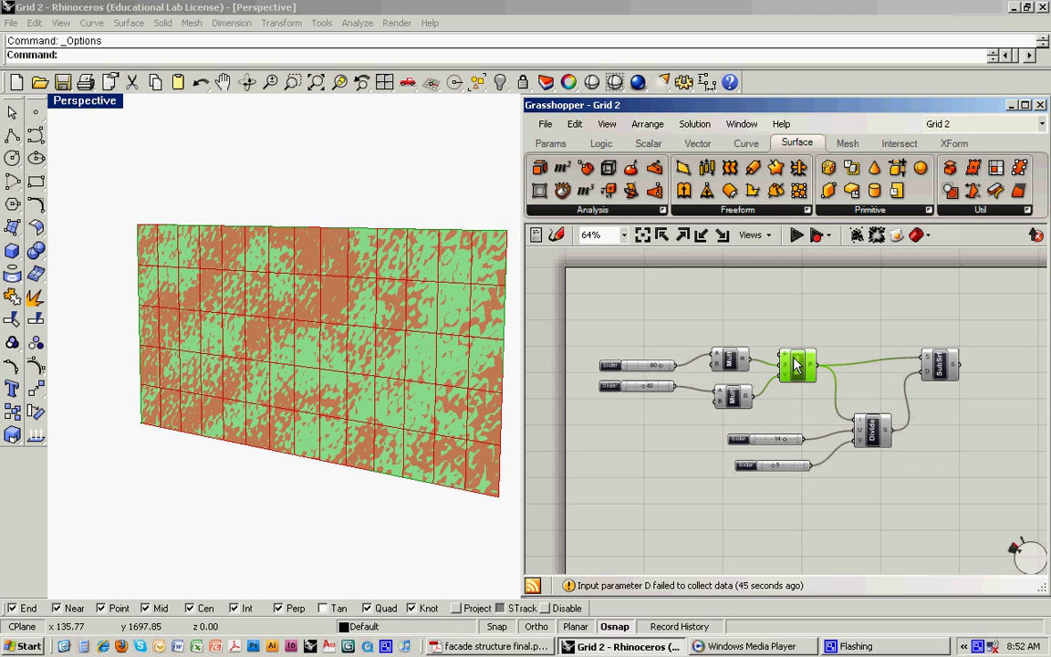
{"action": "right_click", "coordinate": [796, 367]}
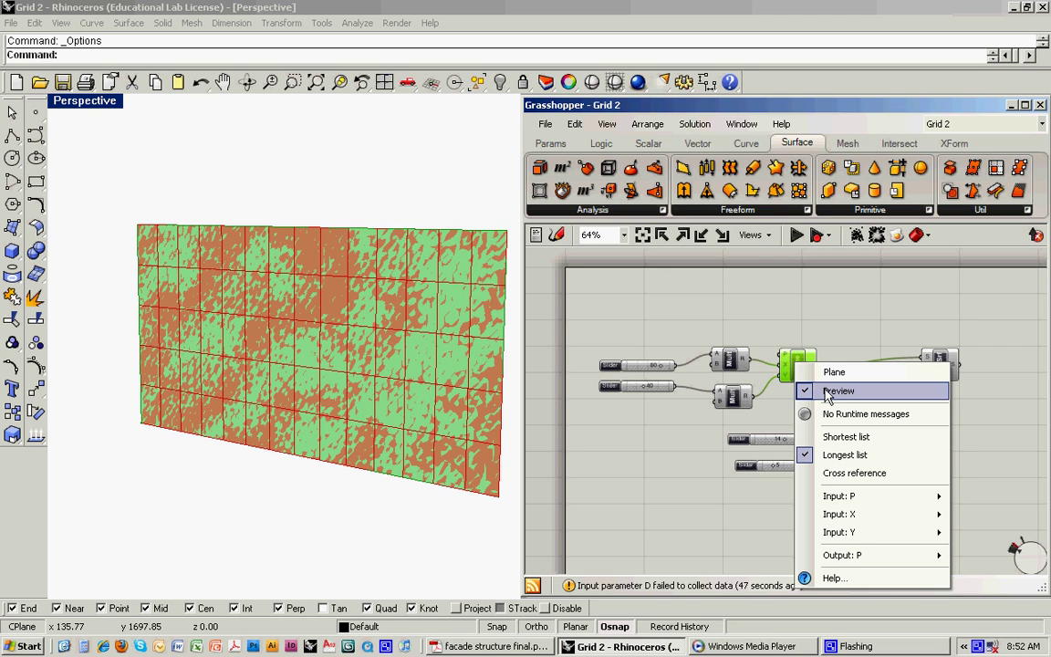
{"action": "left_click", "coordinate": [832, 390]}
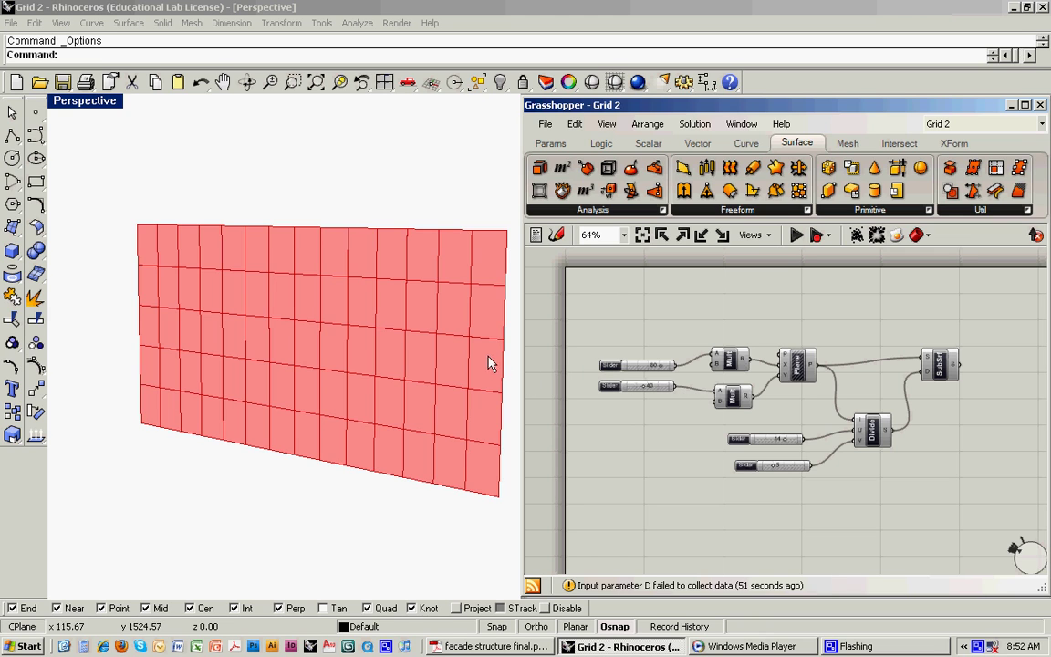
{"action": "right_click_drag", "start_coordinate": [489, 361], "coordinate": [469, 336]}
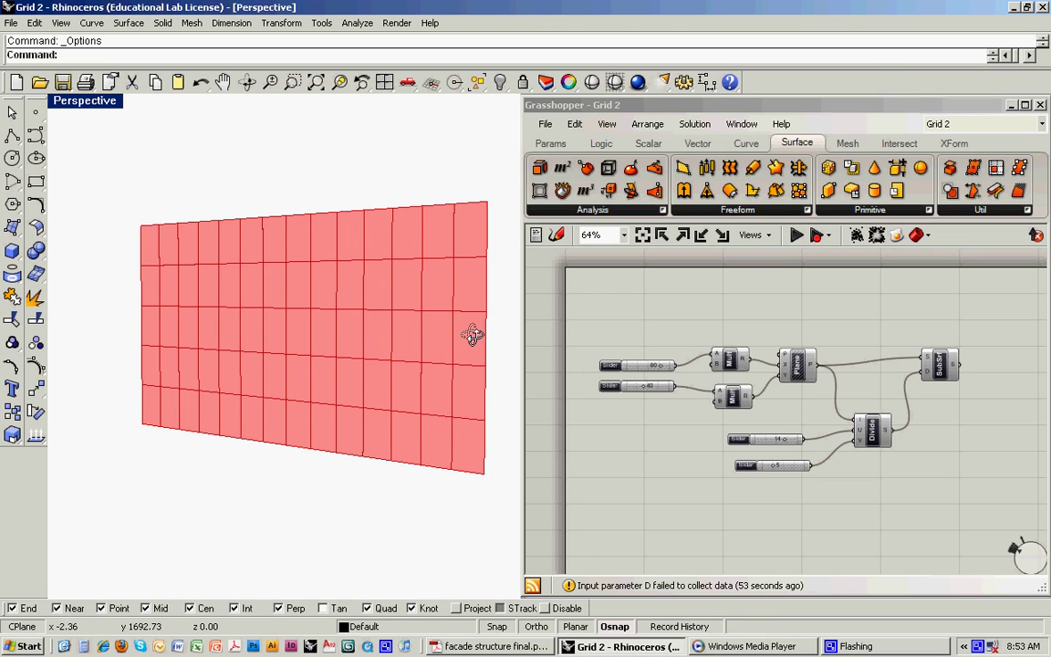
{"action": "scroll", "coordinate": [817, 401], "scroll_direction": "up", "scroll_amount": 2}
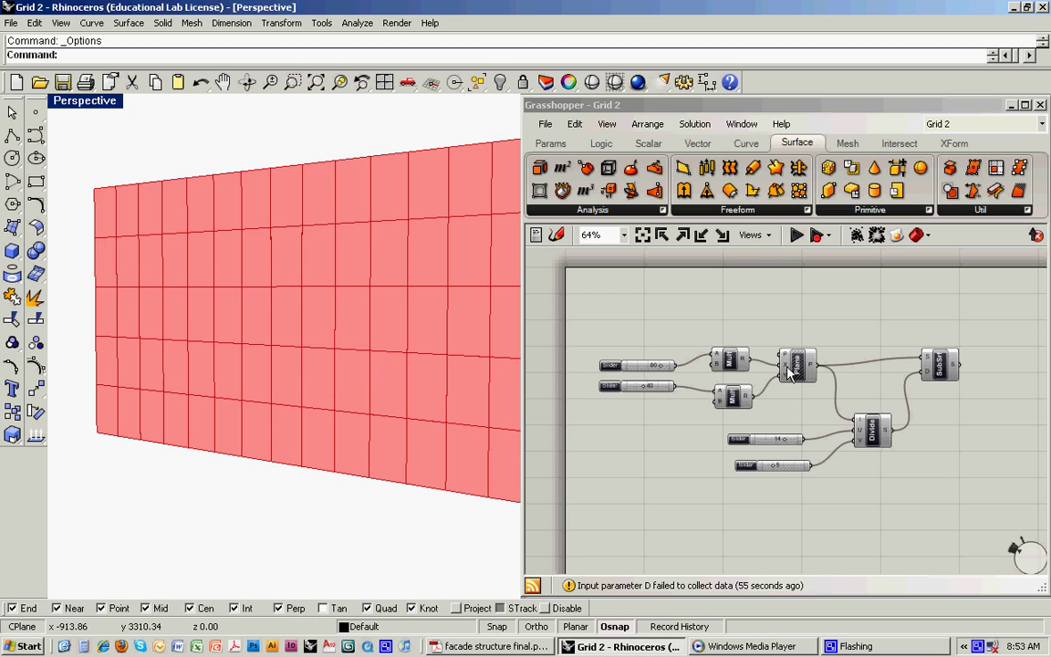
{"action": "scroll", "coordinate": [521, 335], "scroll_direction": "down", "scroll_amount": 2}
Reduce the panel grid to 10 columns and 5 rows with the U and V sliders
{"action": "right_click_drag", "start_coordinate": [451, 361], "coordinate": [474, 342]}
{"action": "scroll", "coordinate": [825, 388], "scroll_direction": "up", "scroll_amount": 2}
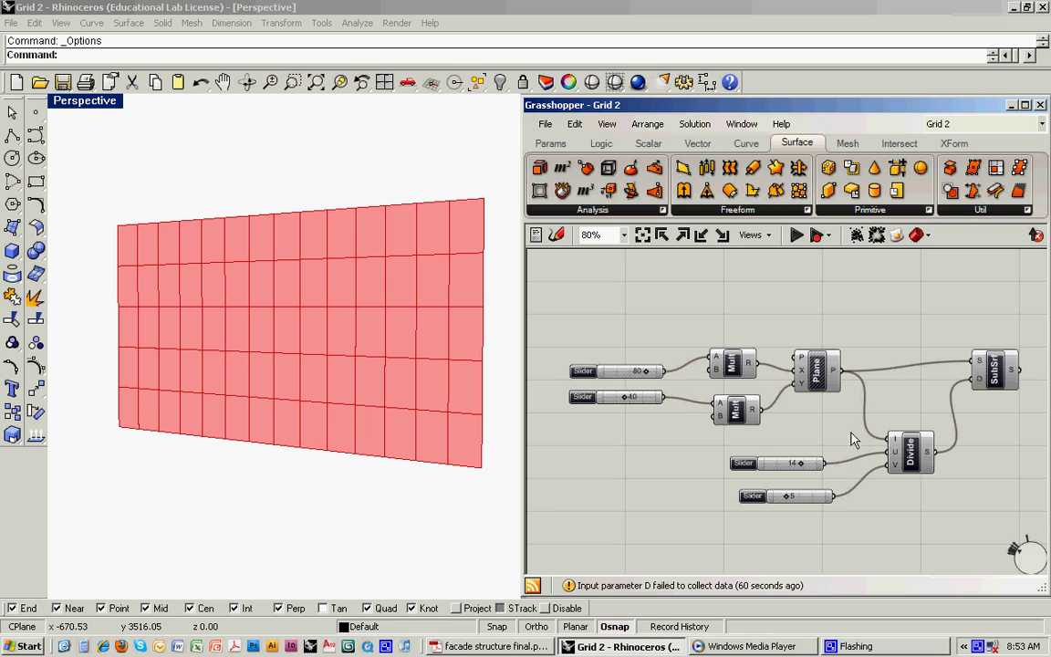
{"action": "left_click_drag", "start_coordinate": [800, 463], "coordinate": [786, 496]}
{"action": "mouse_move", "coordinate": [644, 370]}
{"action": "left_mouse_down"}
{"action": "mouse_move", "coordinate": [609, 397]}
{"action": "mouse_move", "coordinate": [634, 396]}
{"action": "mouse_move", "coordinate": [621, 397]}
{"action": "mouse_move", "coordinate": [628, 370]}
{"action": "mouse_move", "coordinate": [643, 369]}
{"action": "left_mouse_up"}
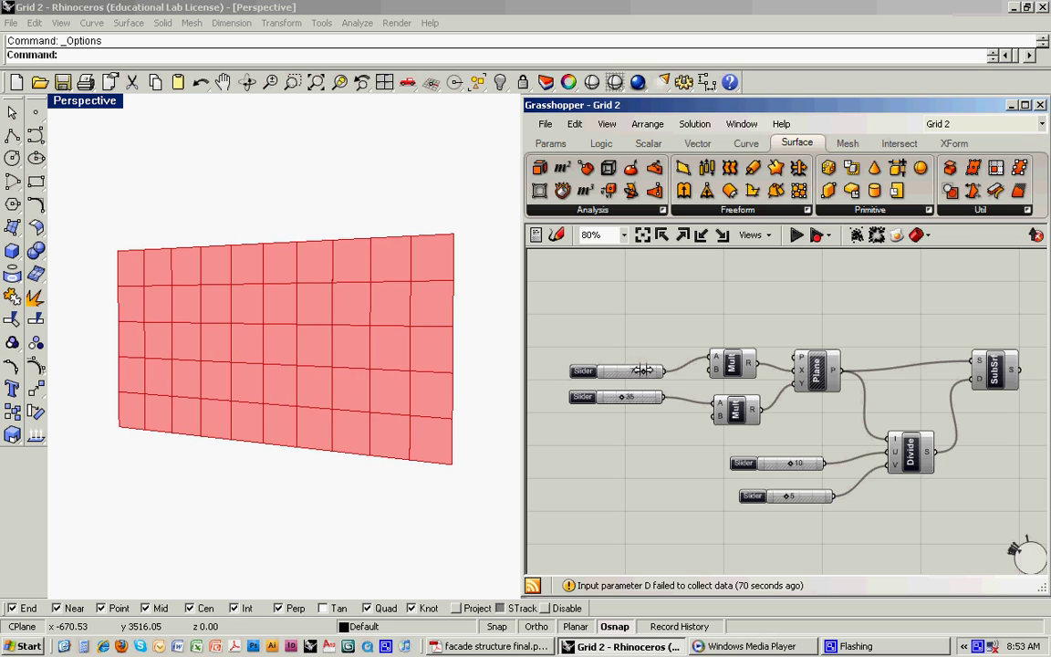
Resize the facade with the size sliders set to 75 and 35
{"action": "left_click_drag", "start_coordinate": [77, 160], "coordinate": [493, 518]}
{"action": "left_click_drag", "start_coordinate": [73, 155], "coordinate": [470, 500]}
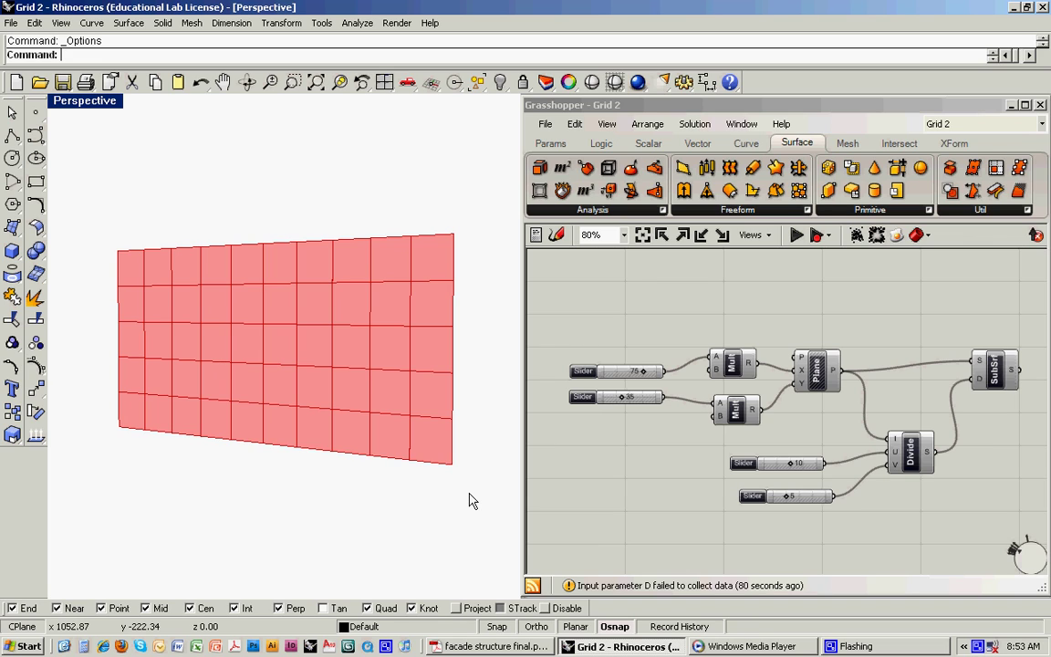
{"action": "left_click_drag", "start_coordinate": [92, 211], "coordinate": [473, 499]}
{"action": "left_click_drag", "start_coordinate": [427, 300], "coordinate": [296, 412]}
{"action": "right_click_drag", "start_coordinate": [858, 433], "coordinate": [852, 434]}
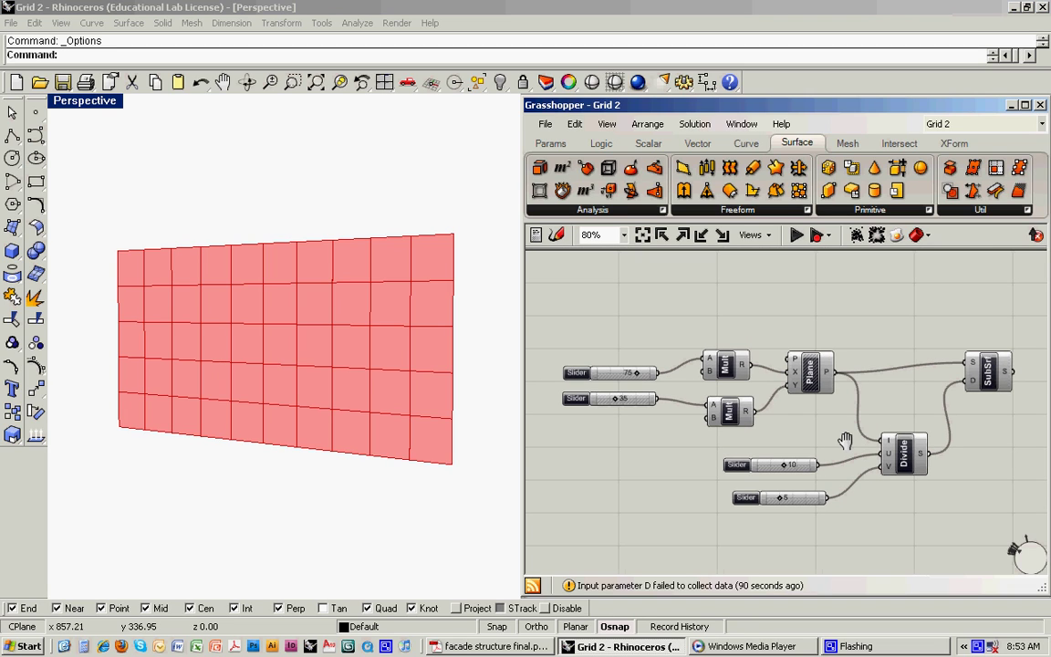